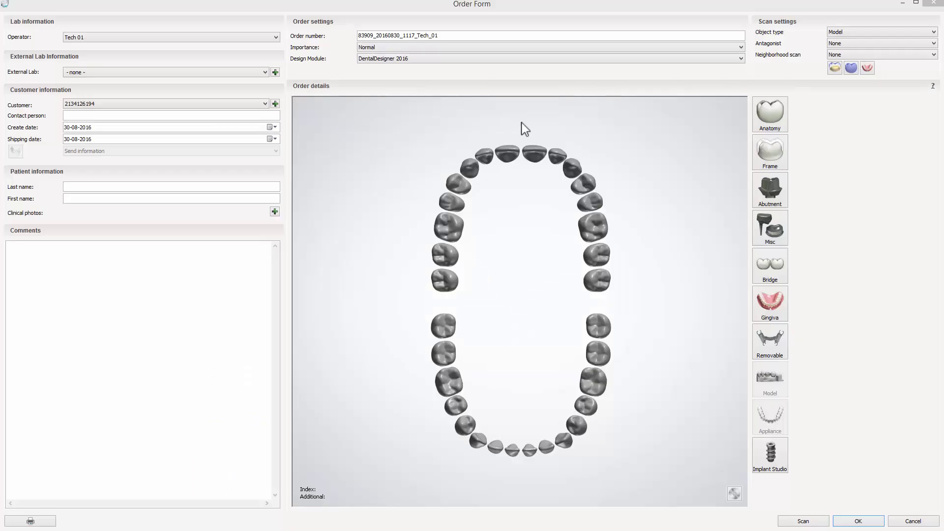
Step: Select tooth 21 in the new order's tooth chart
click(535, 155)
Step: Give teeth 21 and 23 frames in WPT-Zenostar MO Veneering material with a chosen colour
click(574, 168)
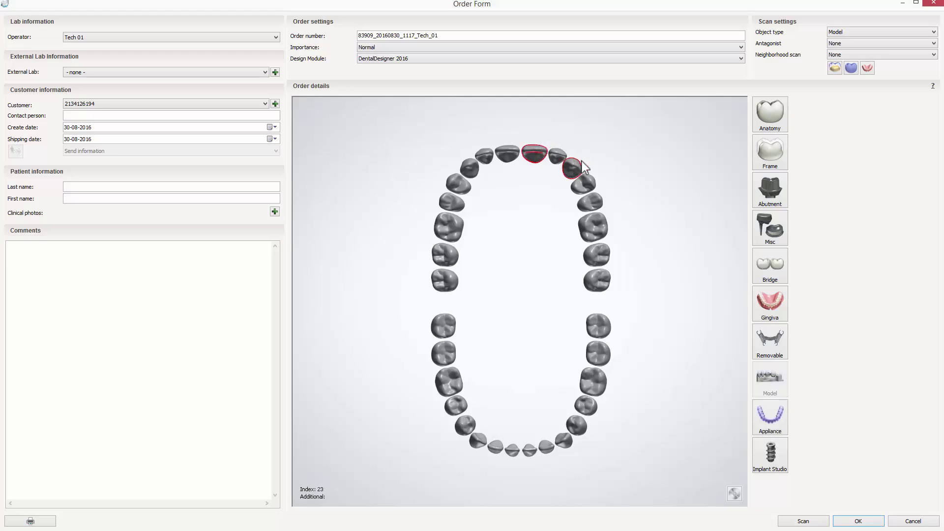
click(762, 152)
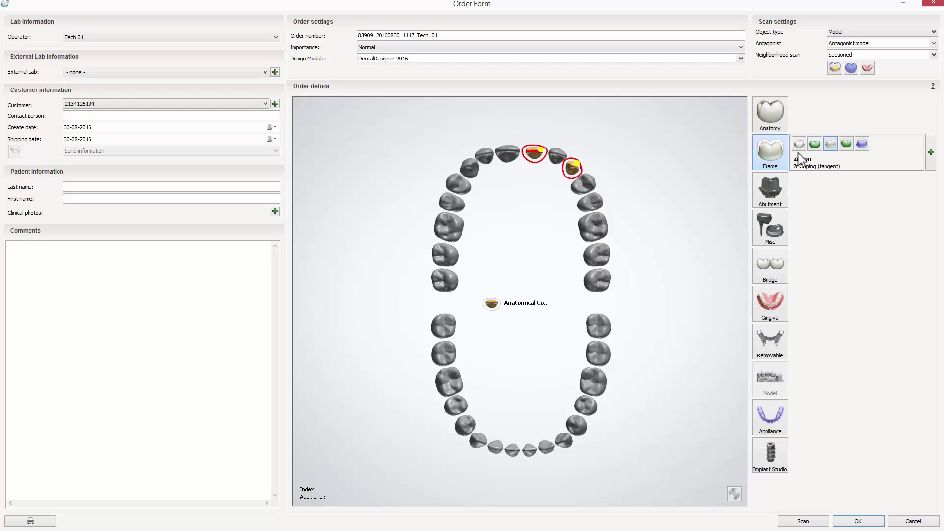
click(928, 165)
click(918, 129)
click(917, 152)
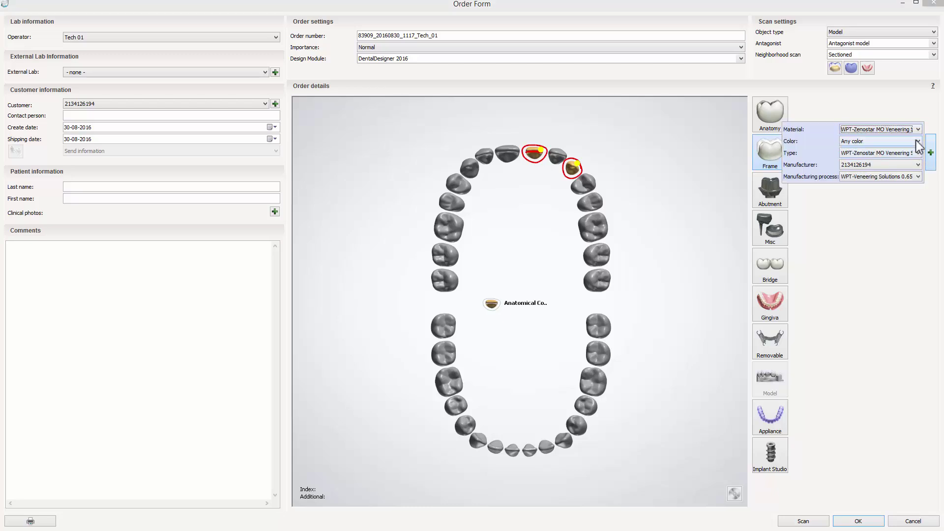
click(917, 142)
click(916, 156)
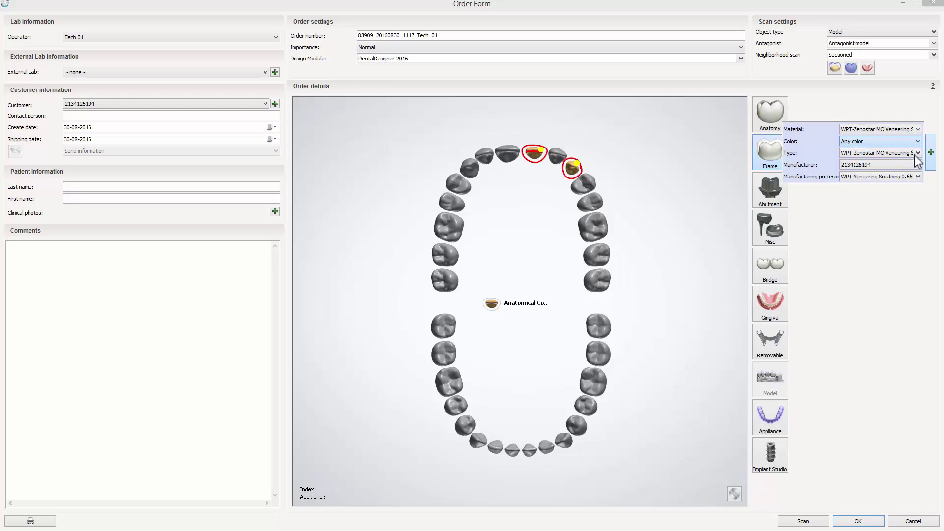
Step: Make tooth 22 a Zenostar pontic frame, then add anatomy to teeth 21 and 23
click(559, 158)
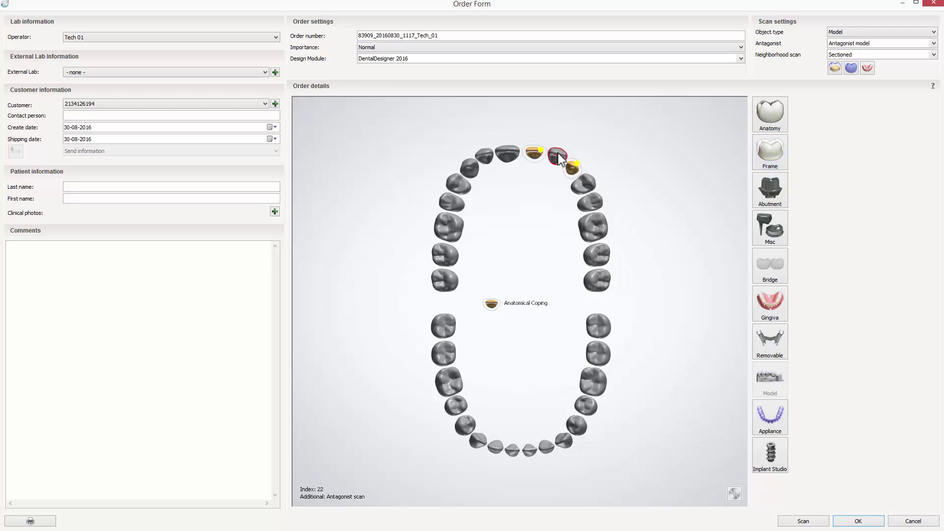
click(765, 157)
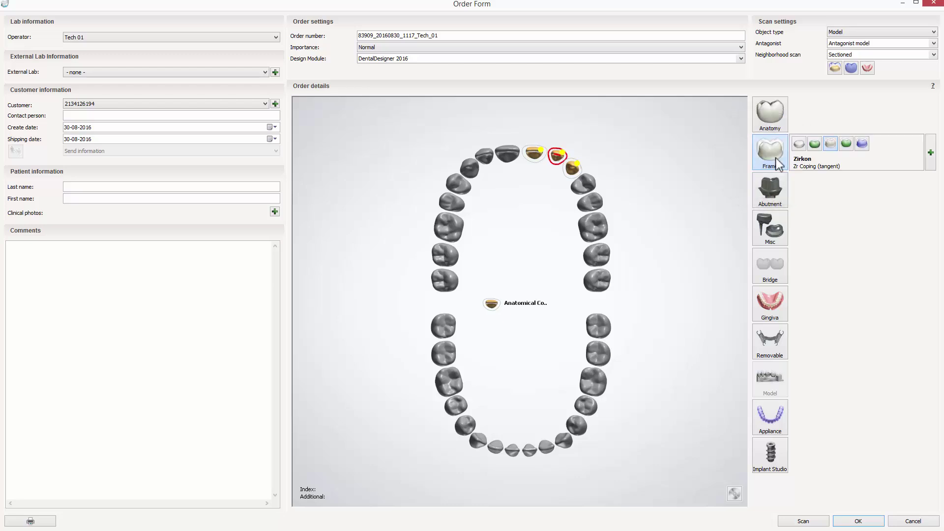
click(846, 143)
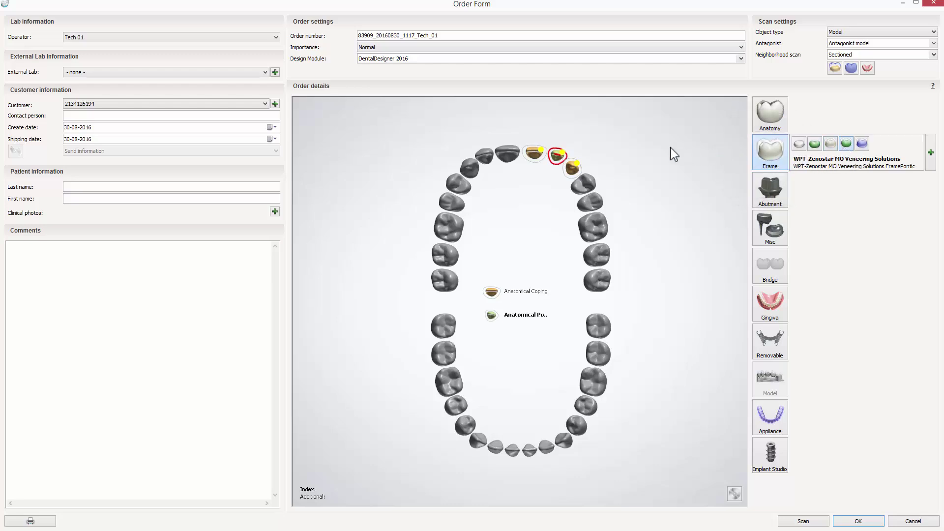
click(573, 167)
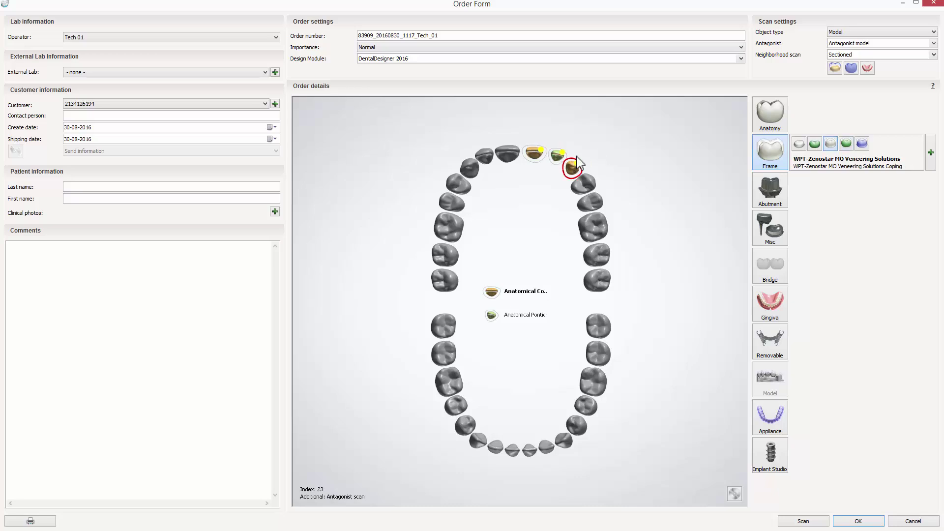
ctrl+click(536, 153)
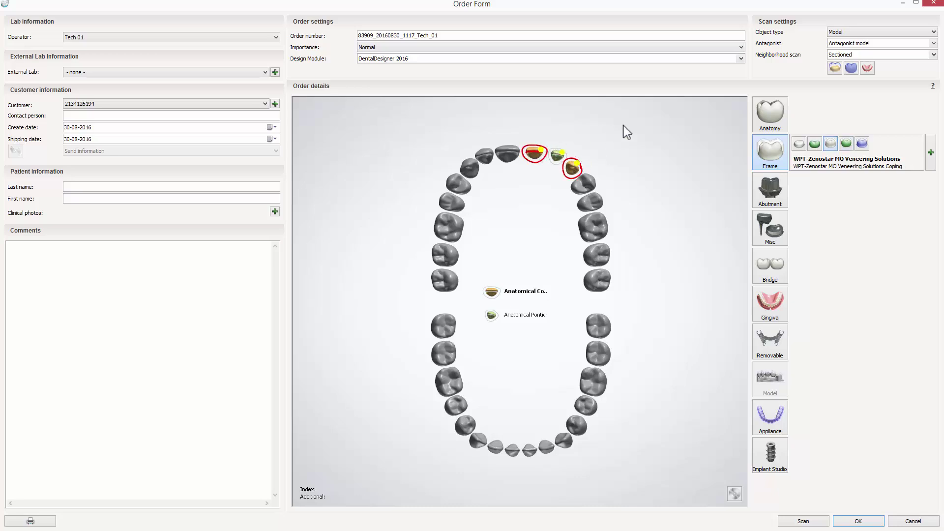
click(763, 115)
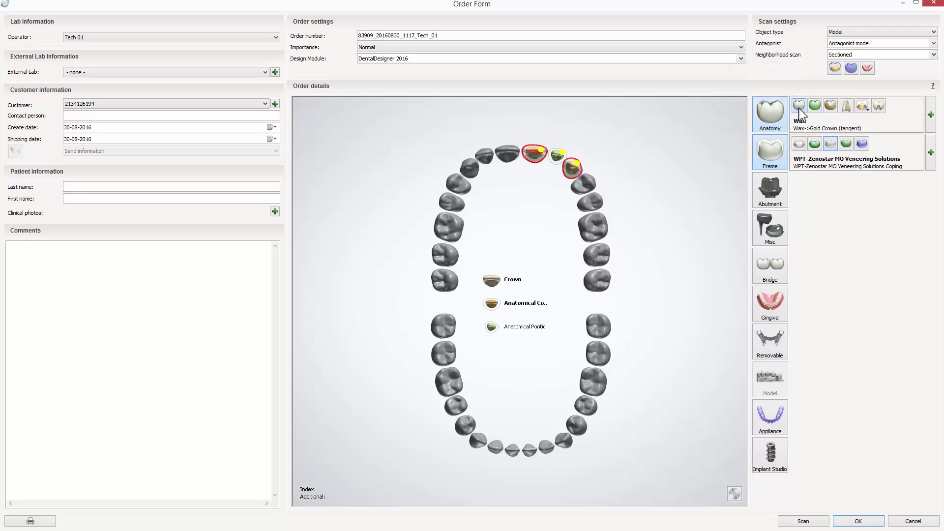
Step: Set the crowns' anatomy material to WPT-IPS e.max CAD Veneering Solutions, shade HT A2
mouse_move(932, 117)
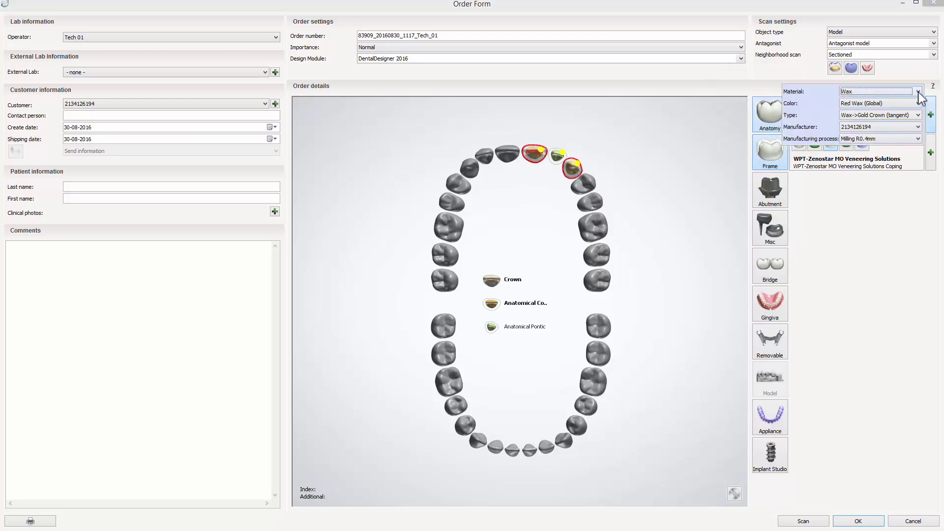
click(917, 91)
drag(937, 104, 939, 140)
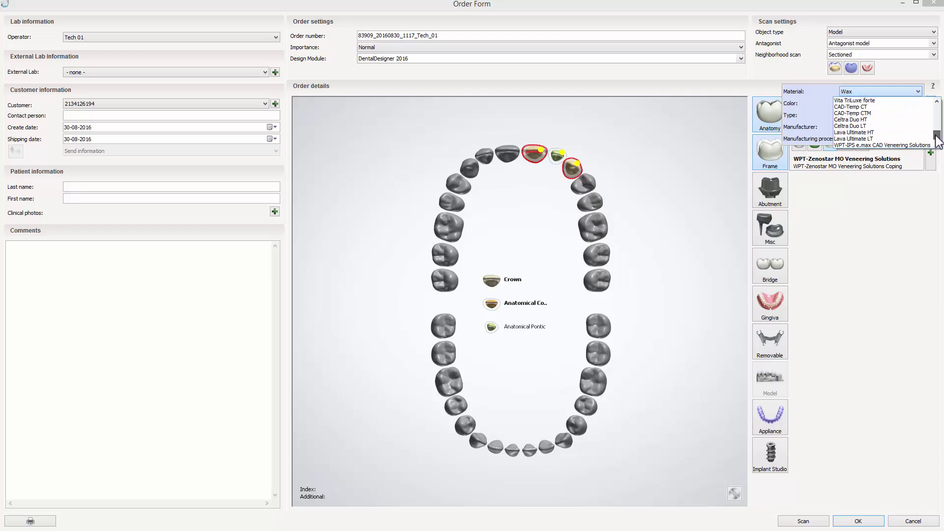
click(919, 145)
click(917, 104)
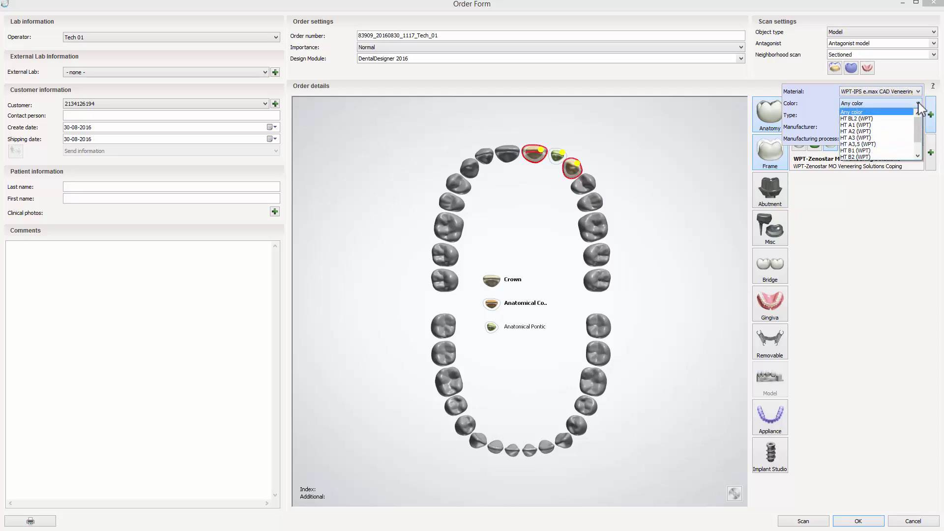
click(900, 138)
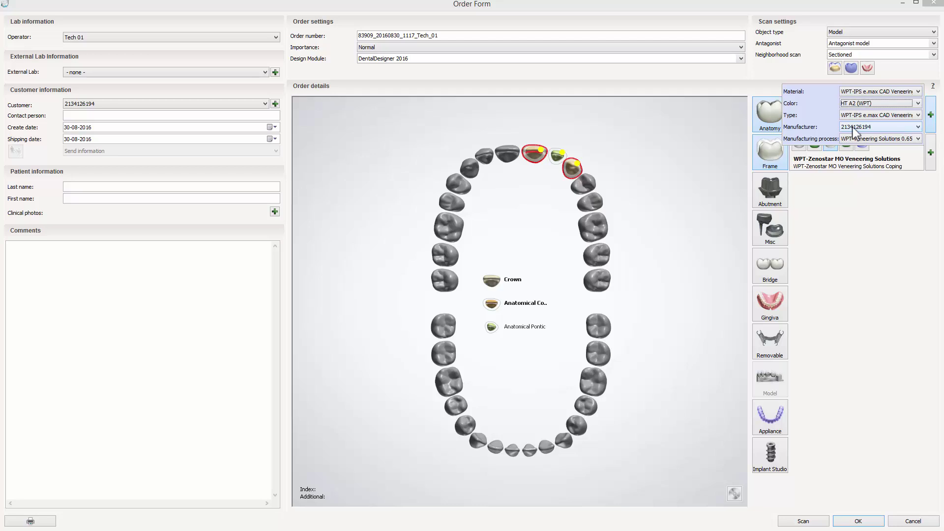
Step: Give pontic 22 a crown pontic anatomy in shade HT A2
click(559, 154)
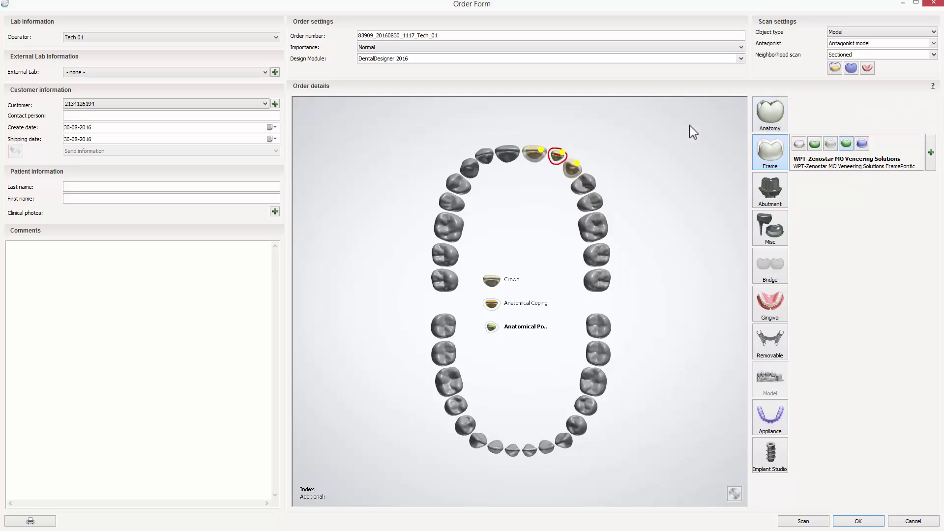
click(773, 118)
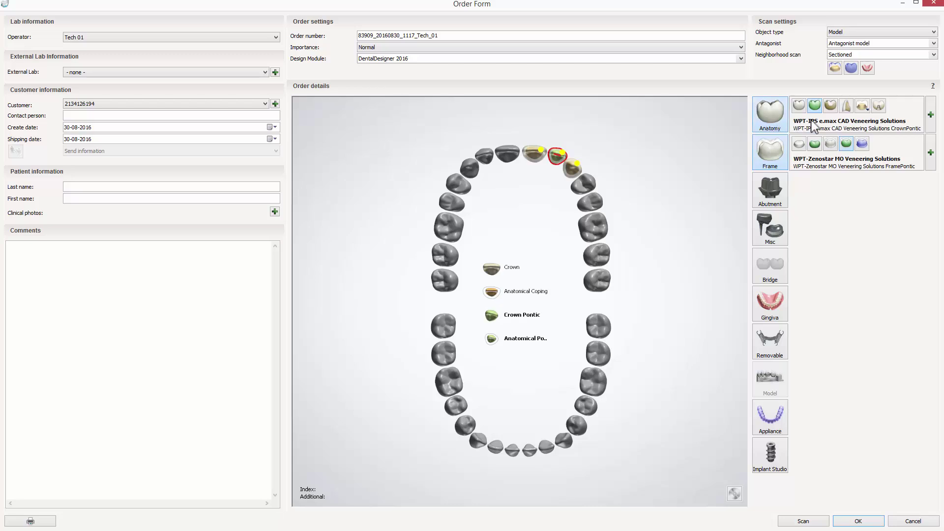
click(930, 116)
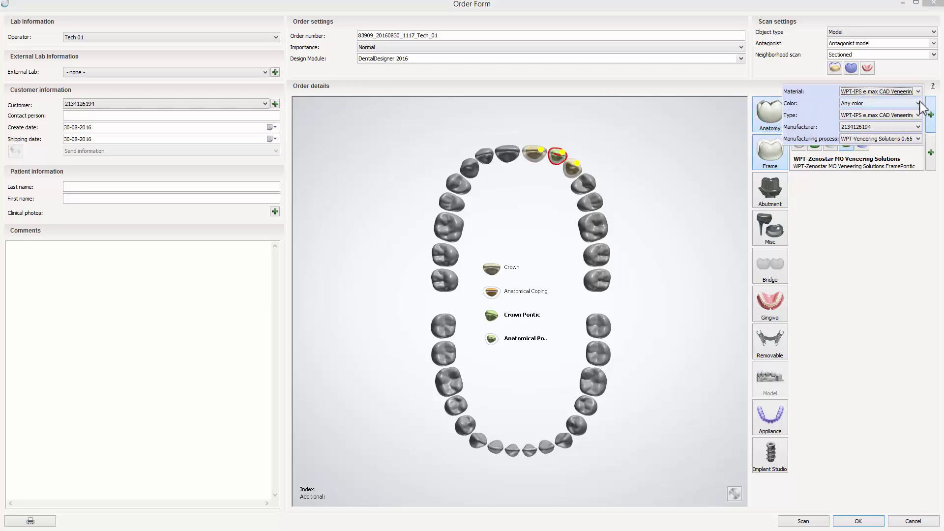
click(918, 104)
click(899, 132)
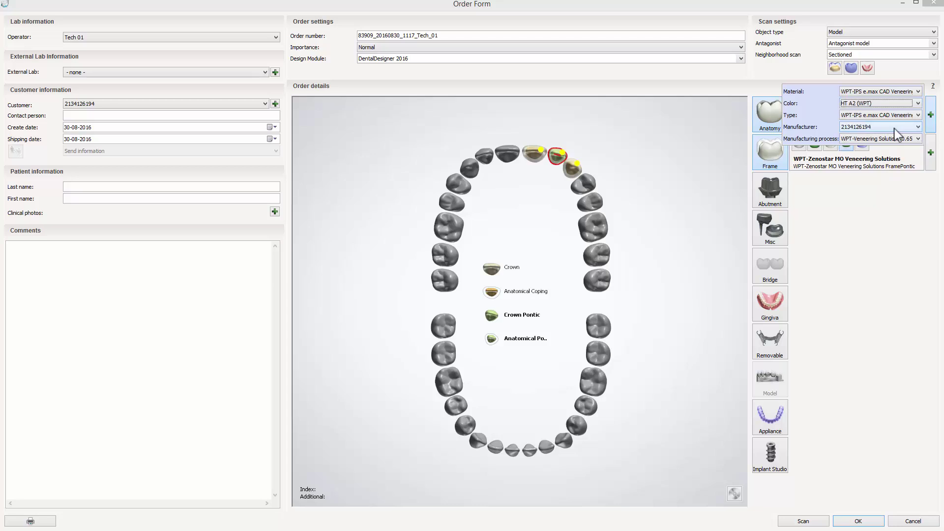
Step: Join teeth 21–23 as a bridge with WPT-IPS e.max CAD Veneering connectors and start designing
click(572, 168)
drag(573, 168, 535, 154)
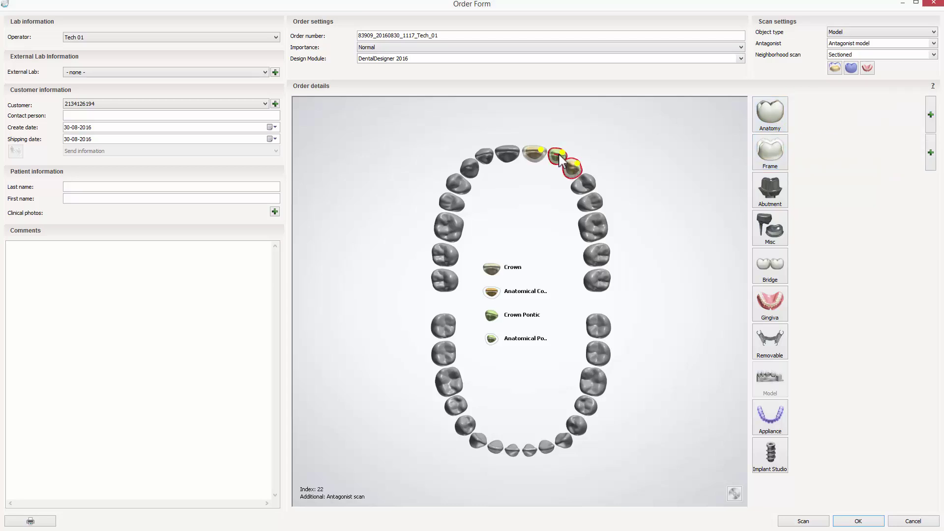
click(757, 258)
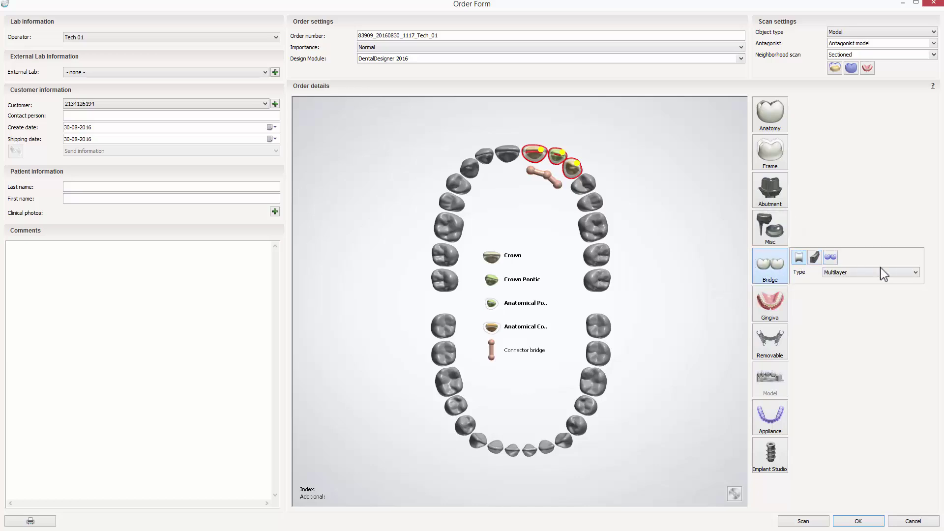
click(915, 272)
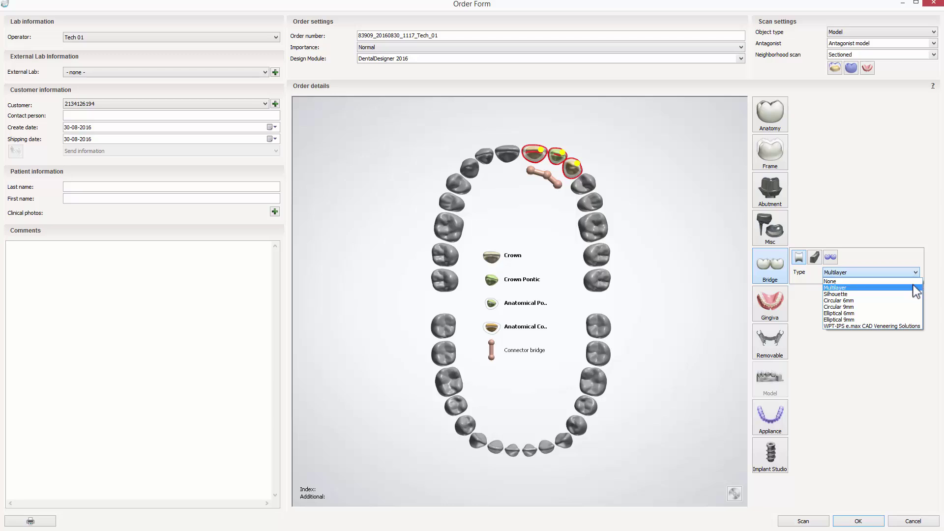
click(912, 327)
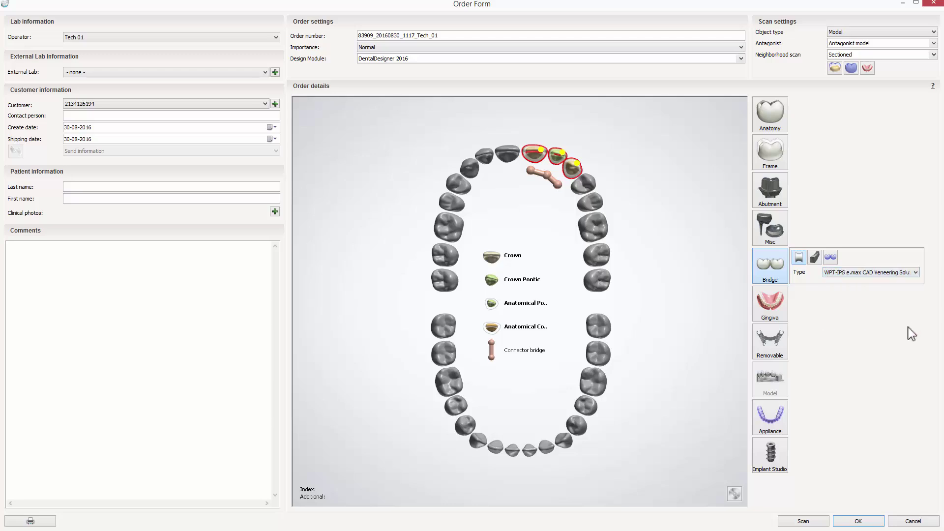
click(803, 520)
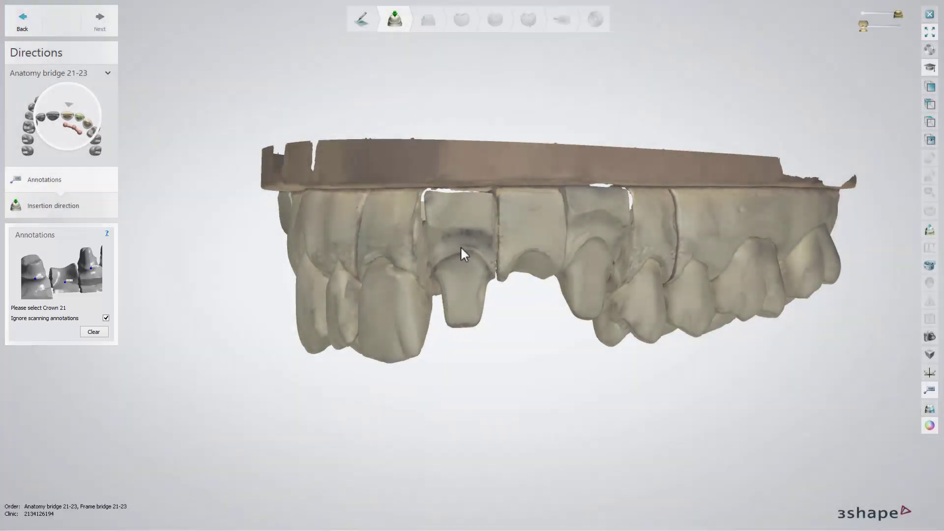
Step: Mark crown 21, pontic 22 and crown 23 on the model and accept the insertion direction
click(462, 249)
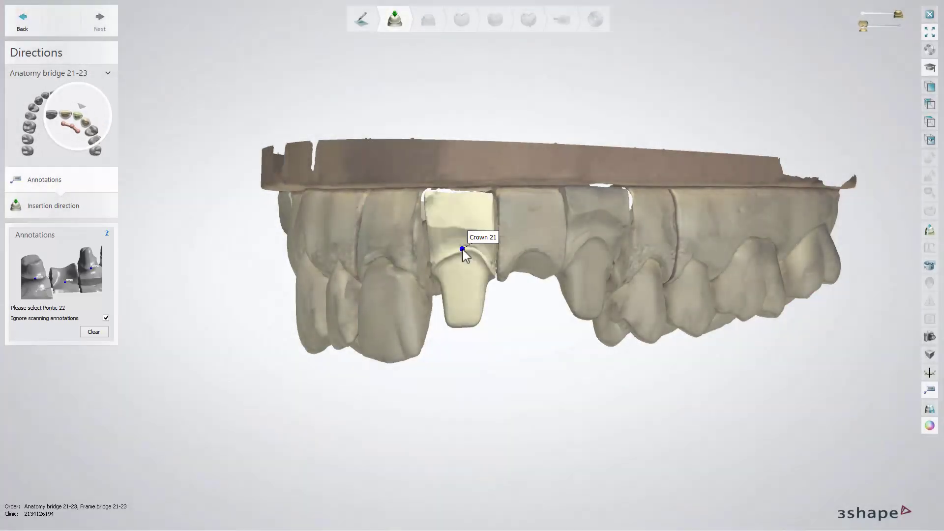
click(532, 249)
click(594, 236)
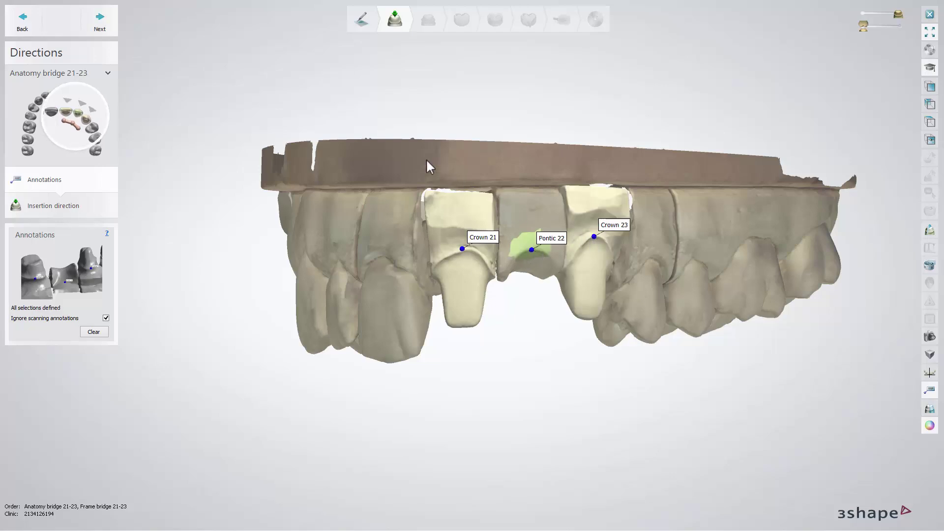
click(114, 25)
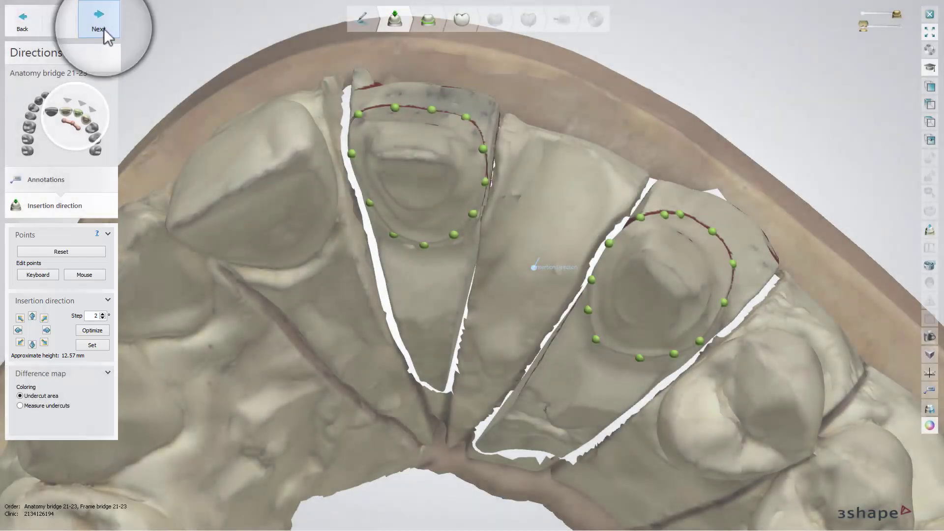
click(105, 29)
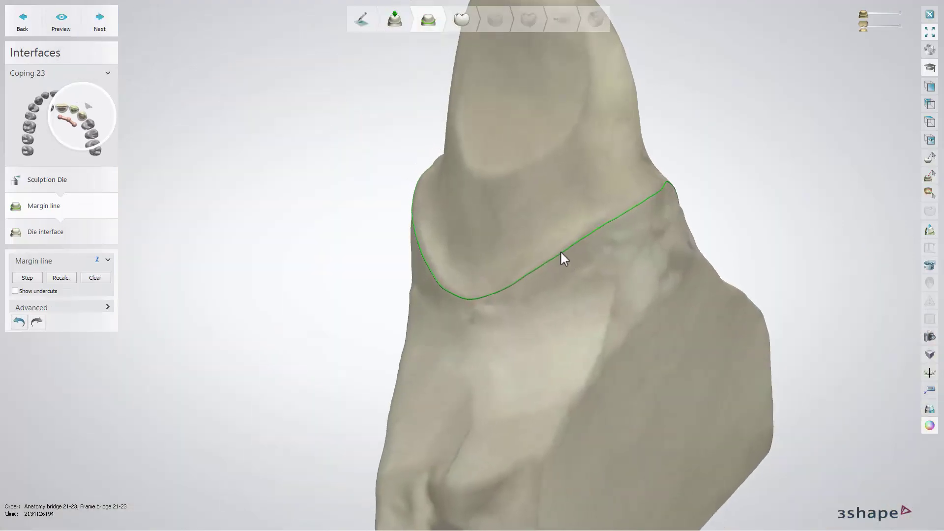
Step: Accept the margin line to compute die interfaces for 21 and 23, then enter Anatomy design
click(77, 29)
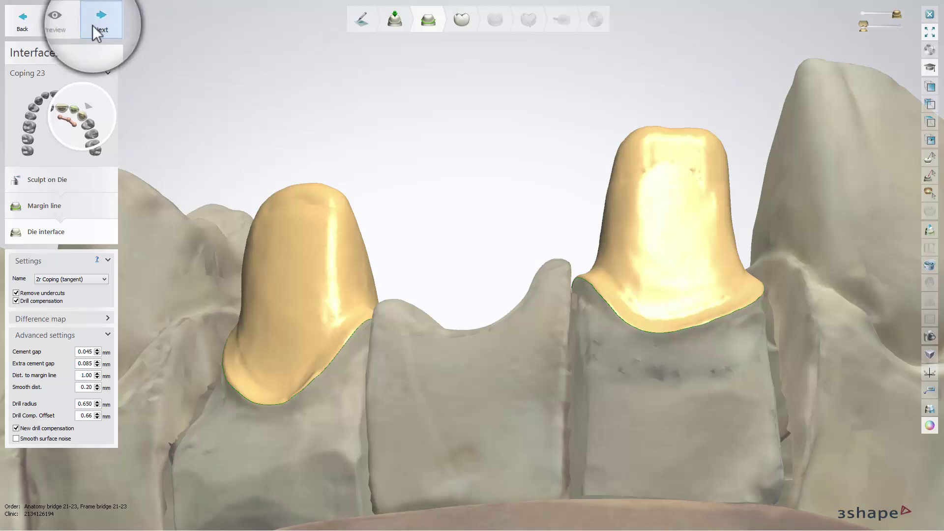
click(94, 26)
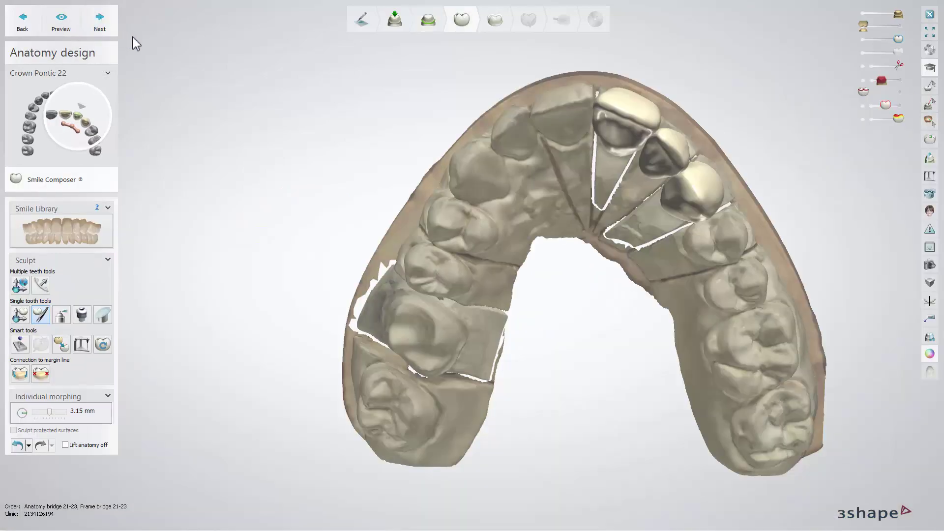
Step: Apply the Ivoclar Phonares B62 tooth set from the Smile Library
click(95, 230)
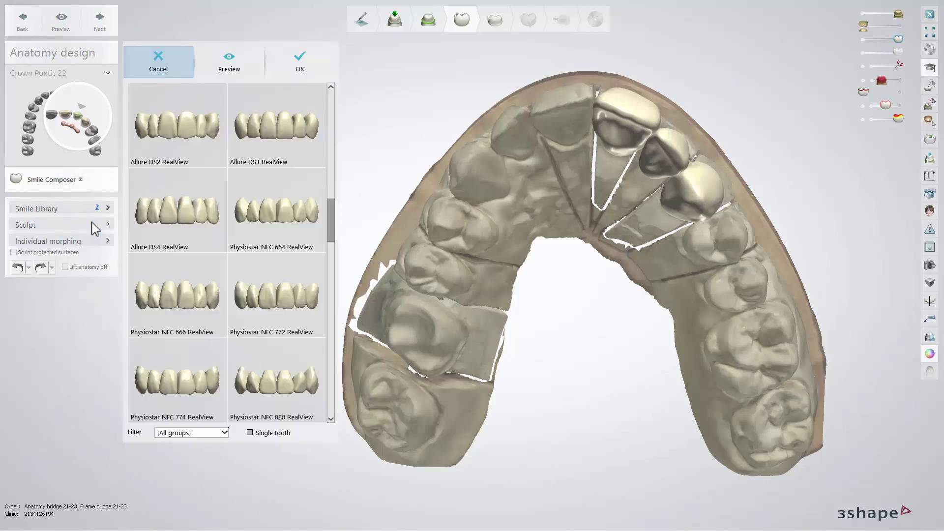
scroll(314, 367, down, 15)
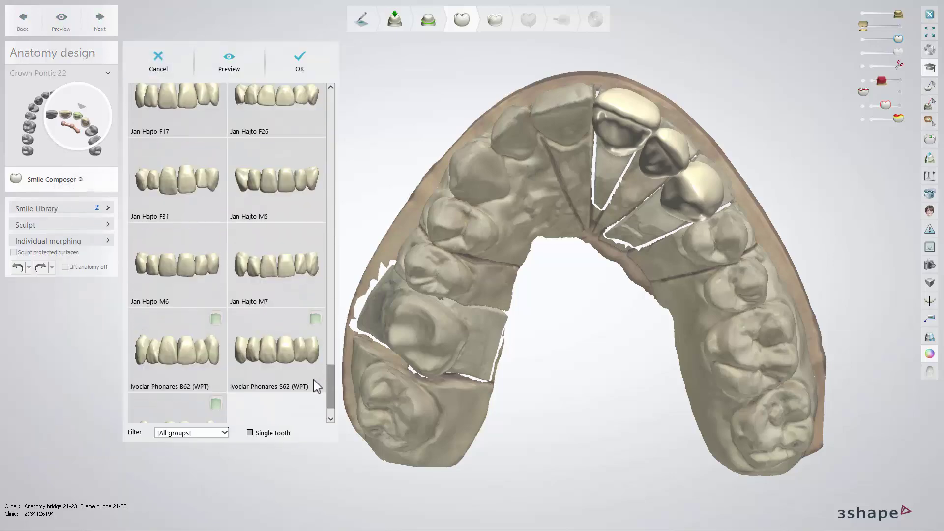
scroll(316, 386, down, 1)
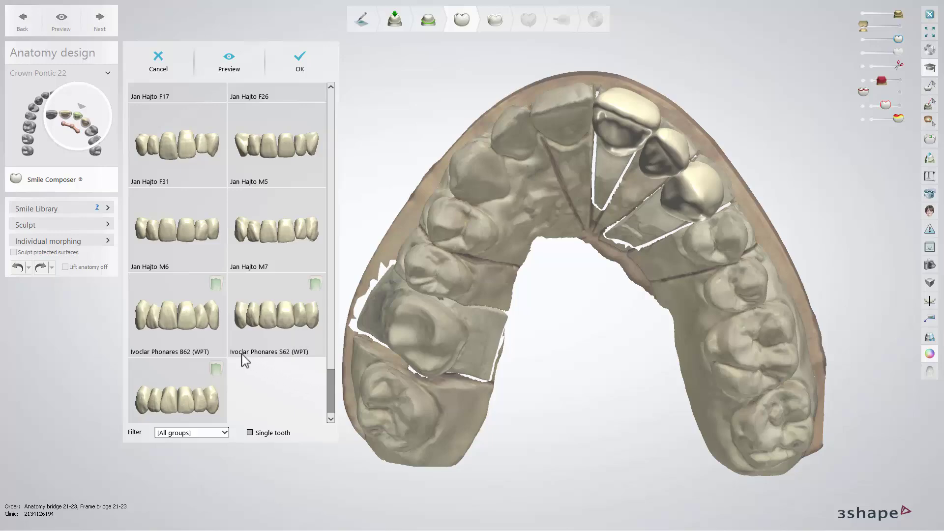
double_click(188, 324)
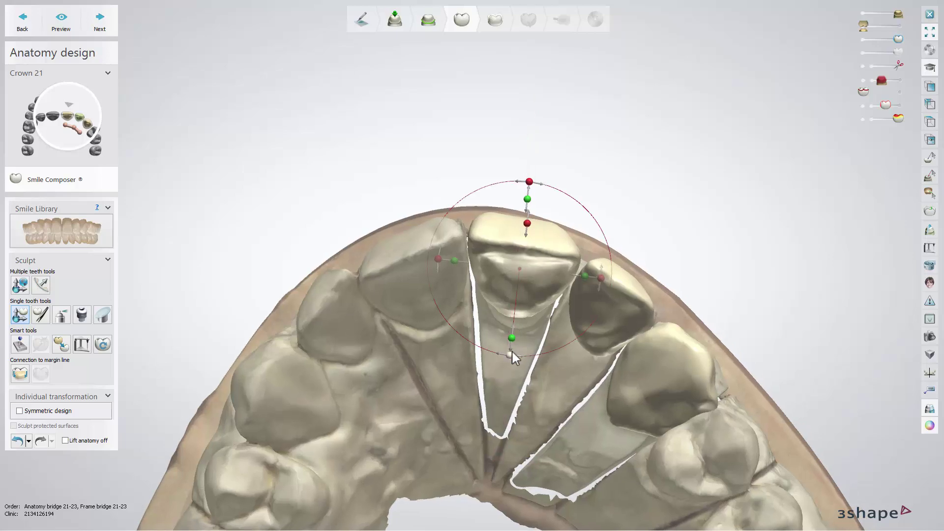
Step: Shift crown 21 about 1 mm and the next crown about 1.67 mm, then reshape the 21–22 connector
drag(513, 344, 511, 354)
click(592, 295)
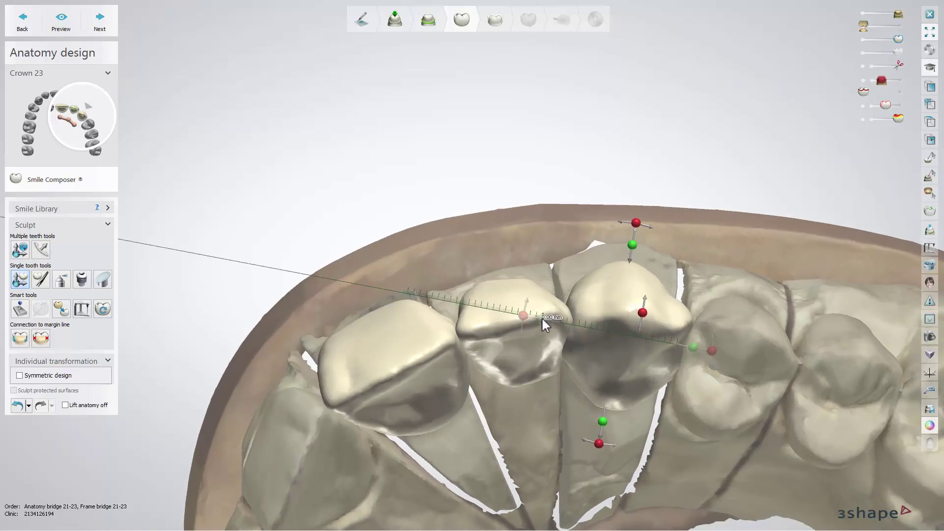
drag(680, 263, 678, 276)
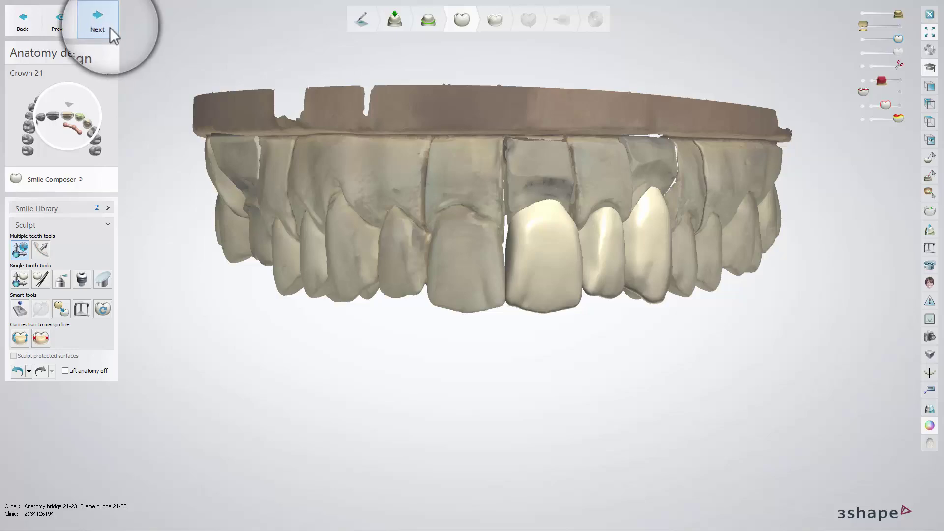
click(107, 25)
drag(740, 460, 796, 481)
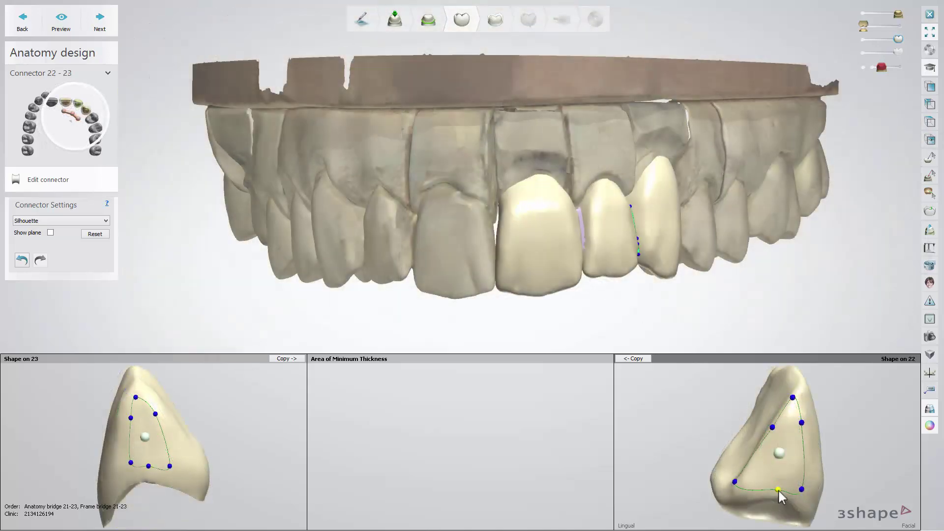
Step: Drag three control points to reshape the 22–23 connector outline on tooth 22
drag(735, 486, 751, 482)
drag(773, 427, 777, 429)
drag(792, 397, 794, 407)
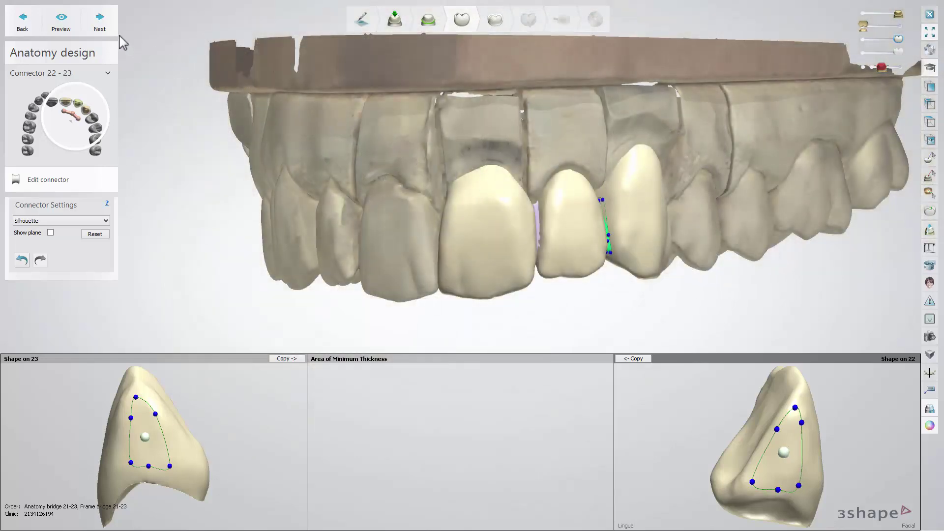
click(108, 31)
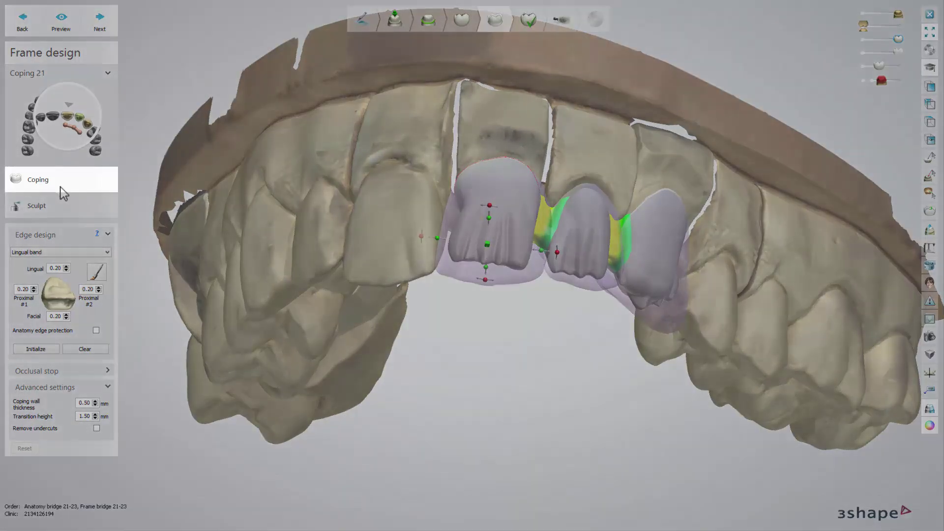
Step: Turn on anatomy edge protection (0.60 mm), enforced shoulders (10°) and undercut removal, then regenerate copings 21 and 23
click(92, 206)
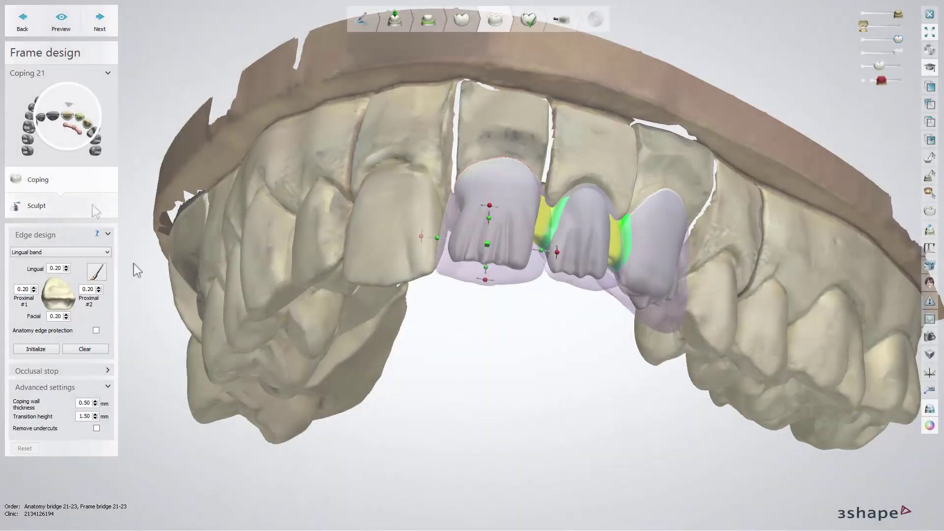
click(96, 330)
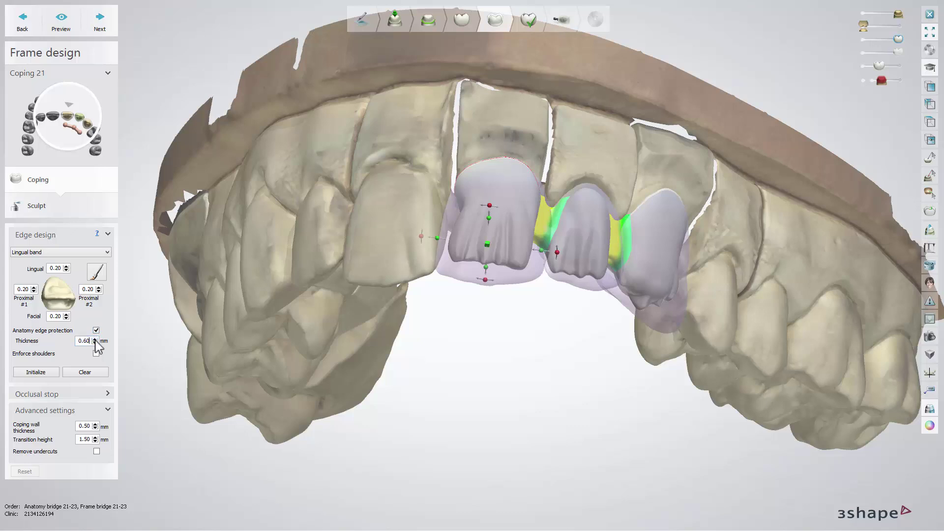
click(97, 354)
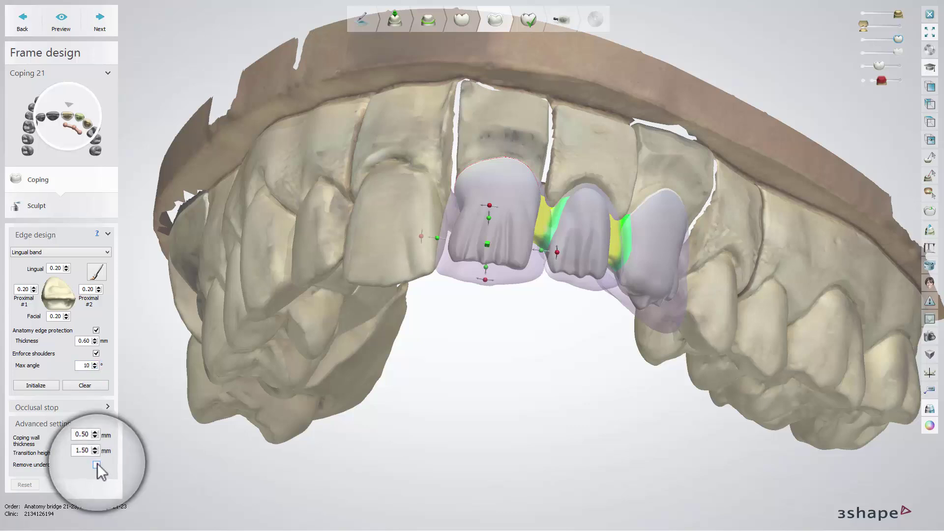
click(96, 465)
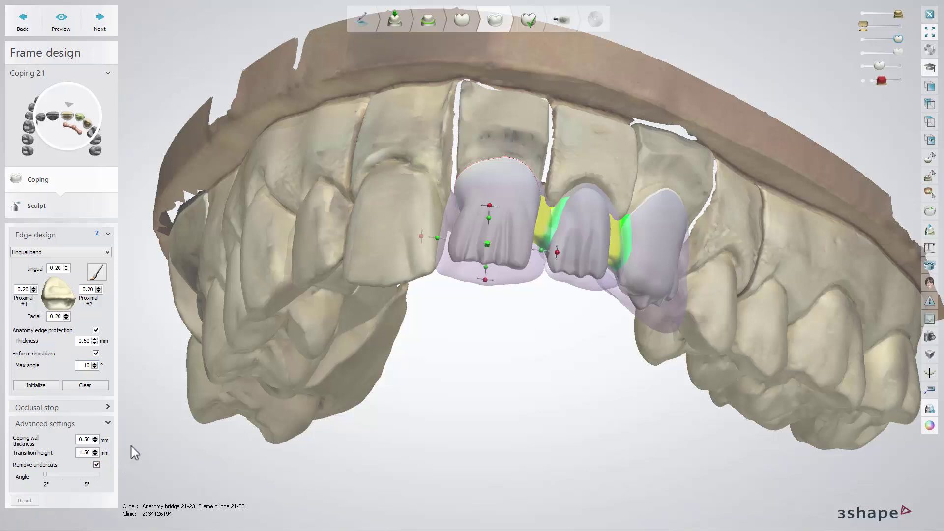
click(36, 385)
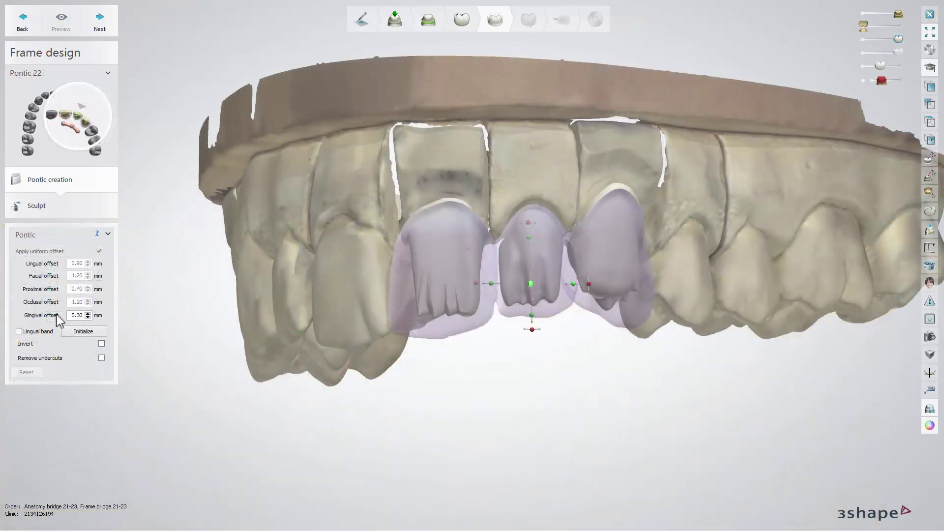
Step: Add a lingual band and undercut removal to pontic 22's frame
click(19, 331)
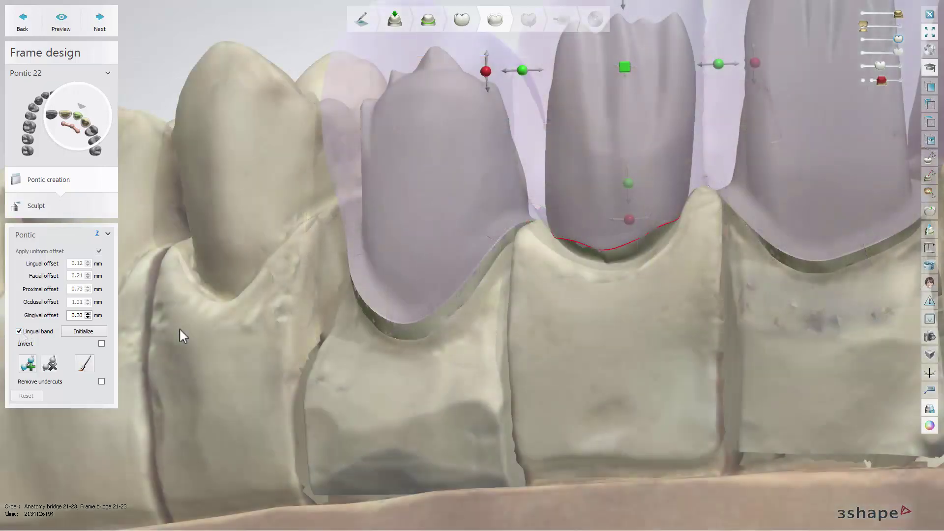
click(101, 381)
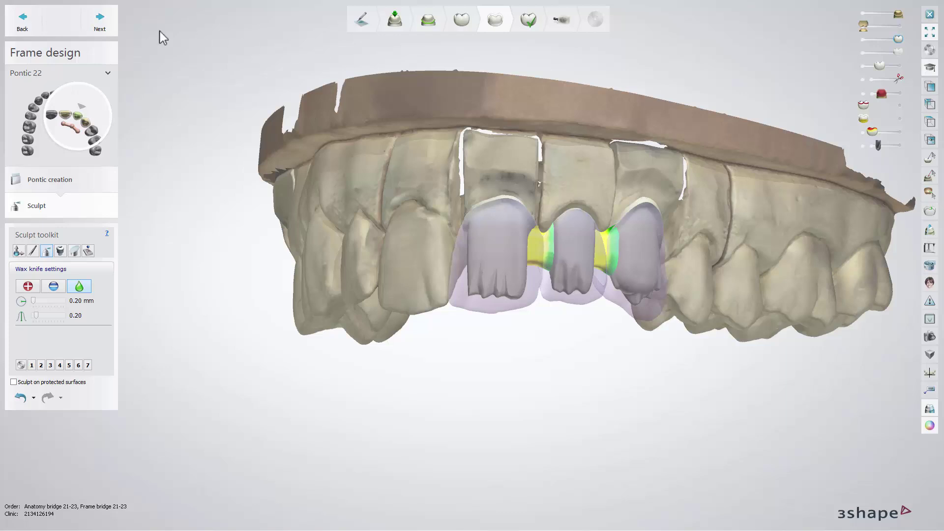
click(110, 23)
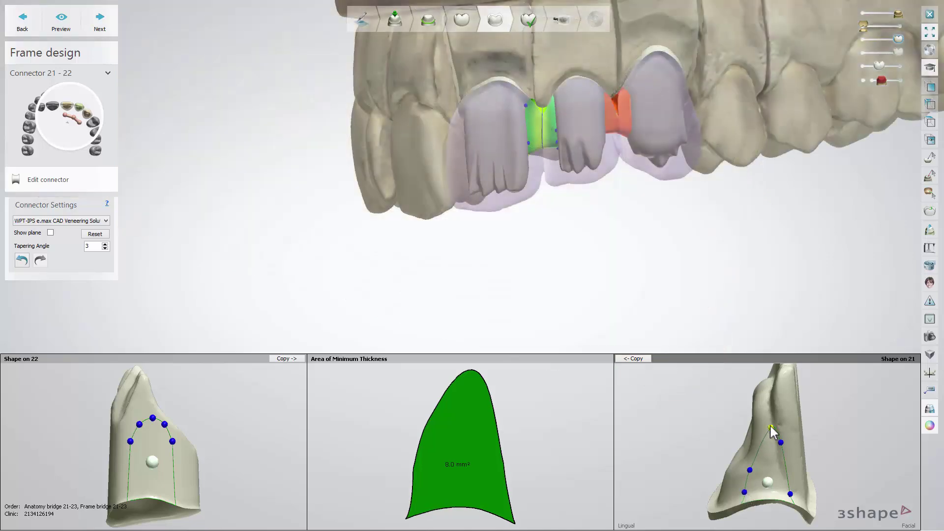
Step: Enlarge the 21–22 connector cross-section, then widen the 22–23 profile on teeth 22 and 23
drag(771, 432, 755, 448)
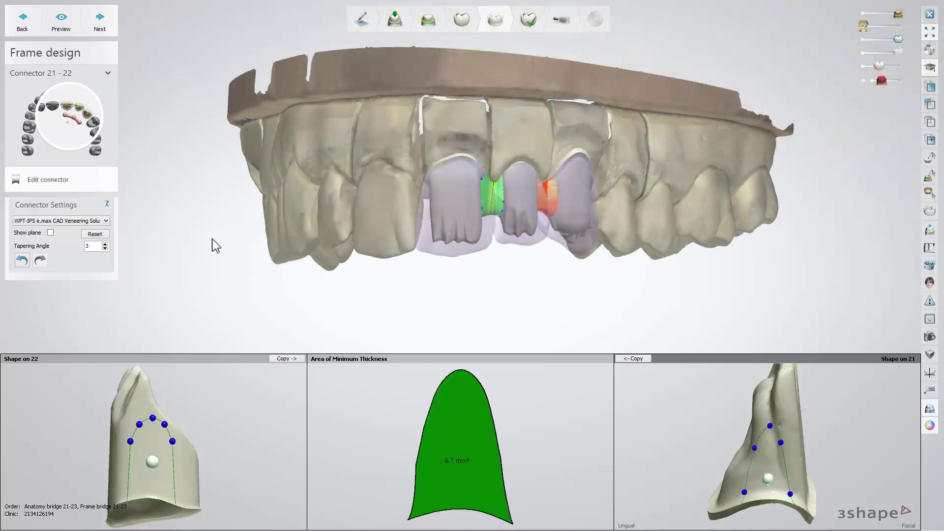
click(79, 115)
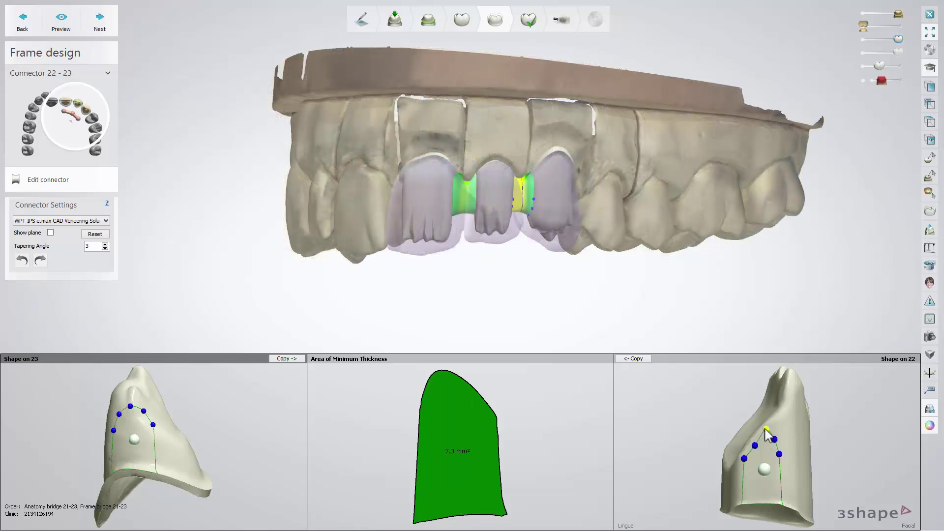
drag(758, 445, 756, 446)
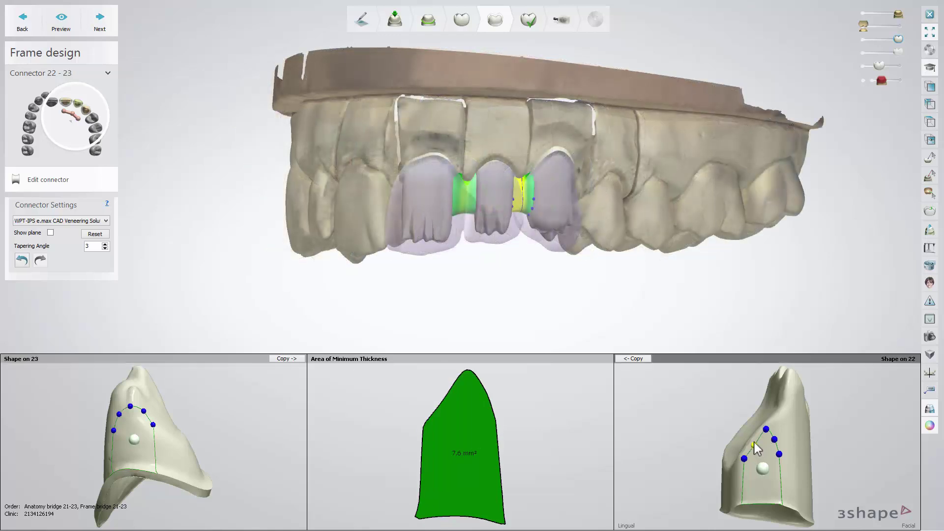
mouse_move(125, 401)
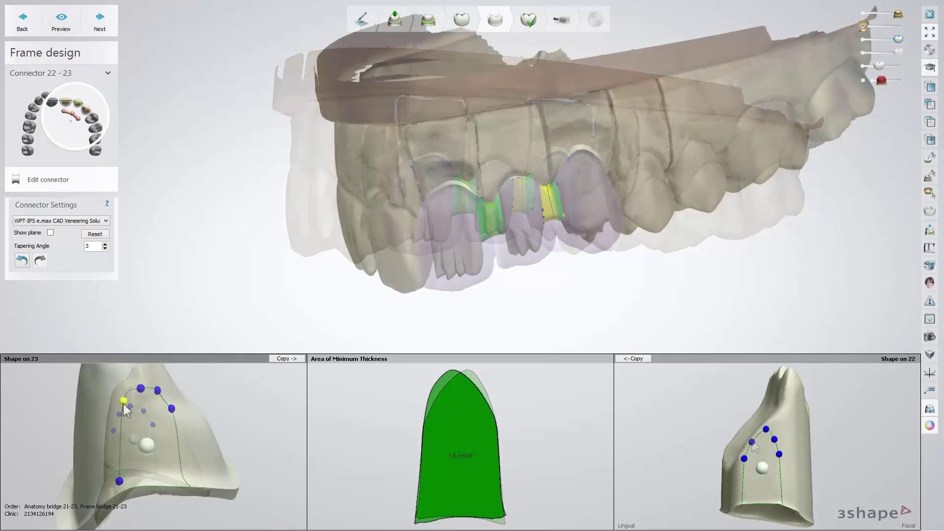
drag(125, 399, 155, 387)
right_drag(374, 334, 878, 76)
Step: Check the connectors by toggling crown transparency and hiding the upper jaw, then proceed to Finalize
drag(879, 67, 905, 70)
click(880, 80)
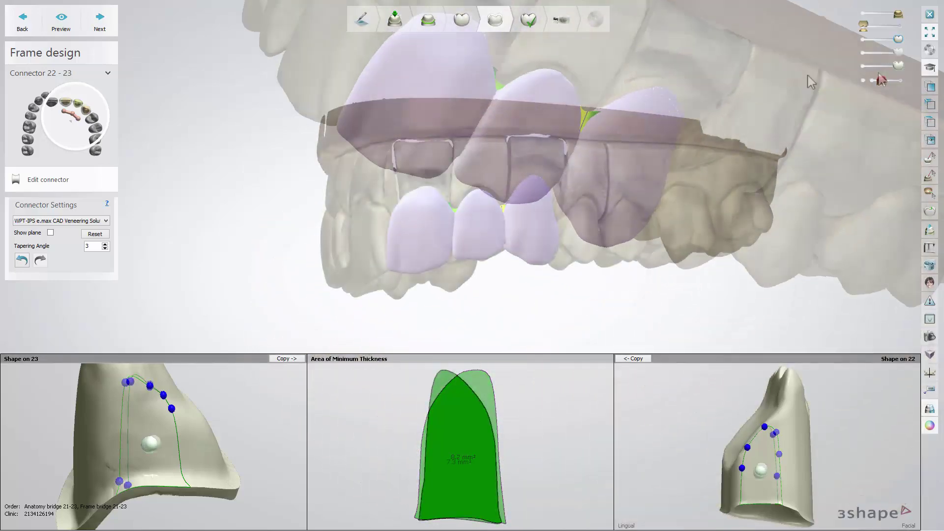
drag(898, 66, 879, 66)
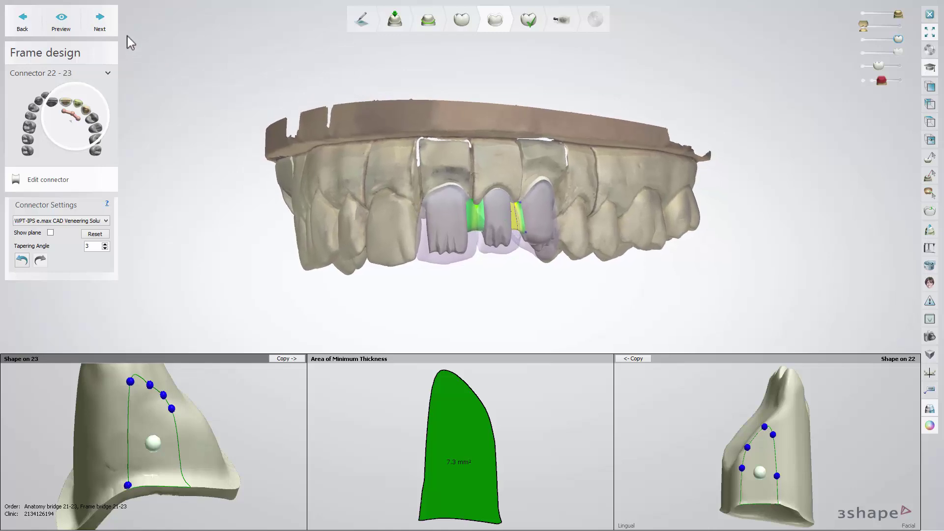
click(107, 28)
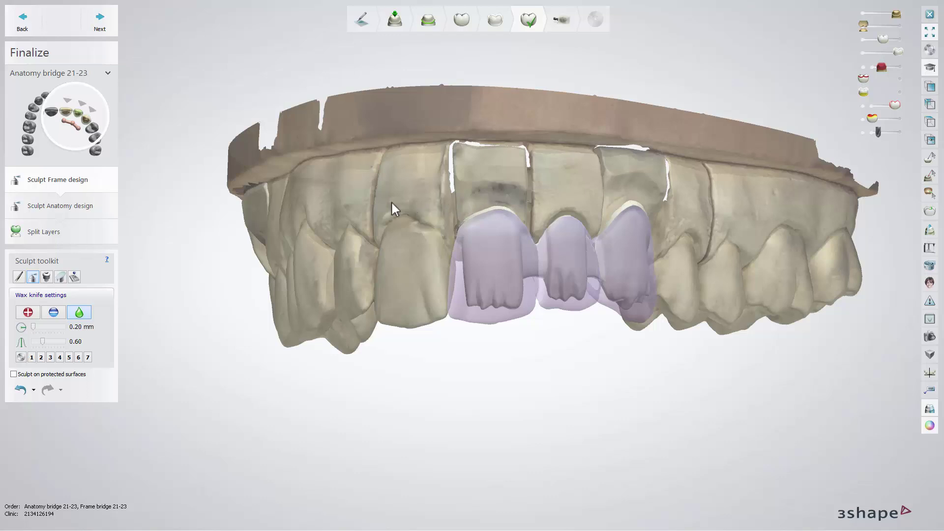
Step: Widen the non-millable area marking and smooth the red band between teeth 21 and 22
click(112, 25)
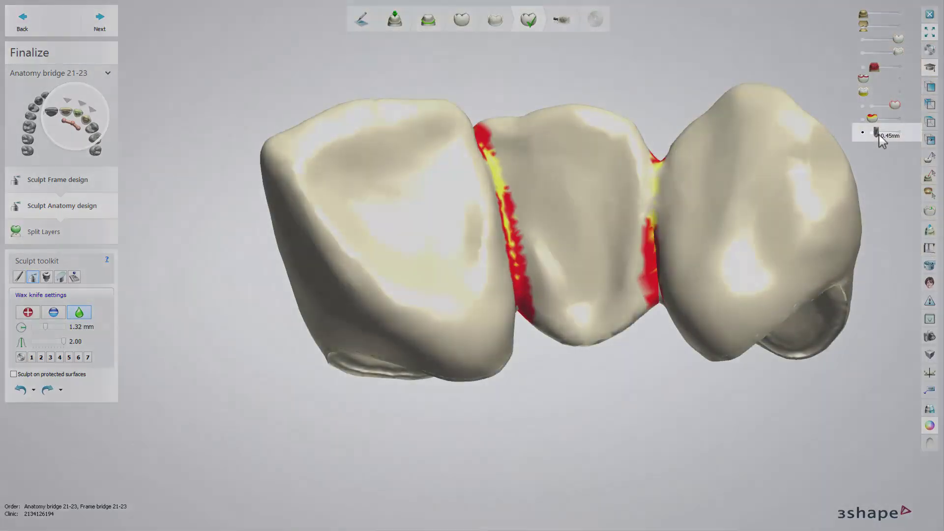
drag(882, 140, 884, 139)
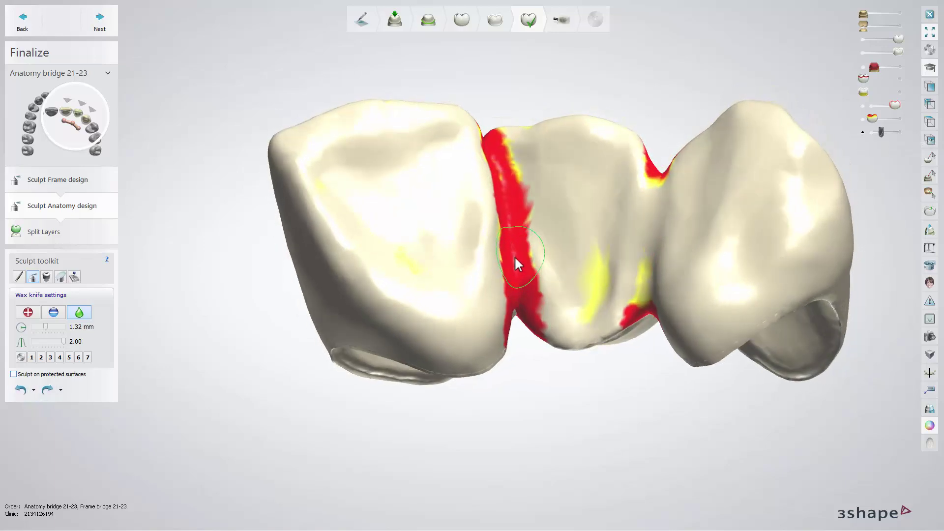
drag(513, 239, 505, 182)
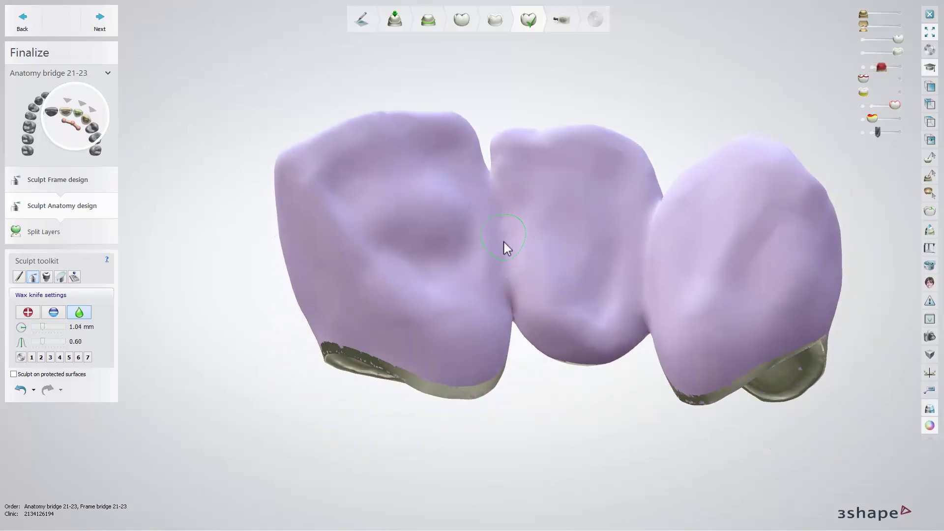
scroll(505, 241, up, 3)
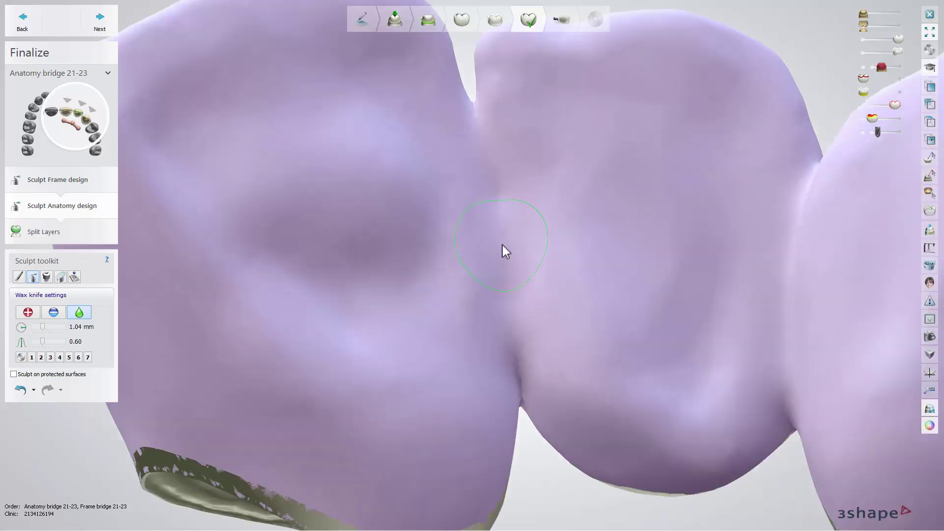
scroll(512, 254, down, 5)
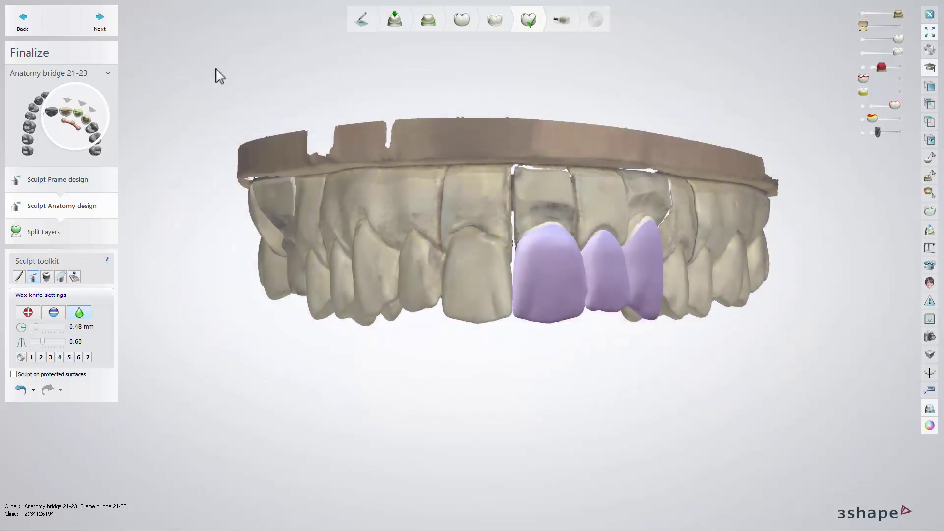
click(100, 26)
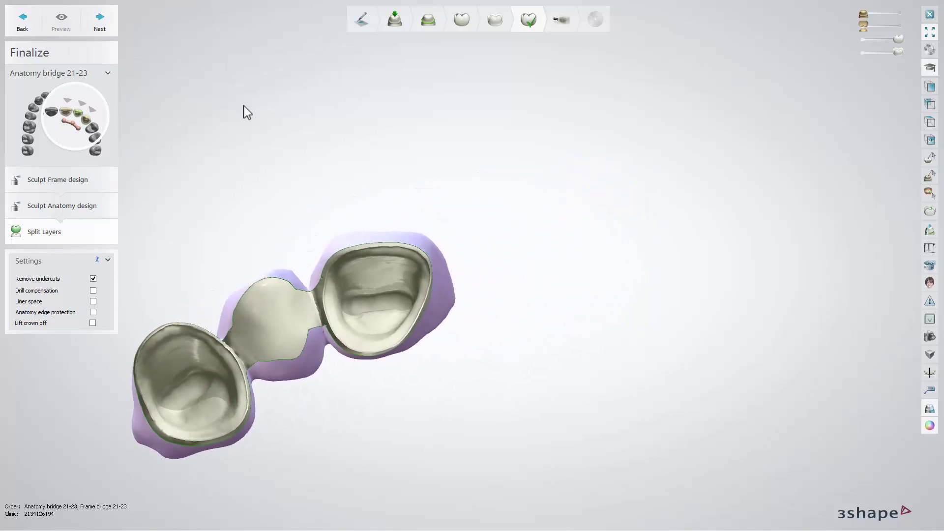
Step: Place a 2D cross-section through the bridge and enable 0.65 mm drill compensation, previewing the split
click(929, 230)
drag(384, 178, 382, 414)
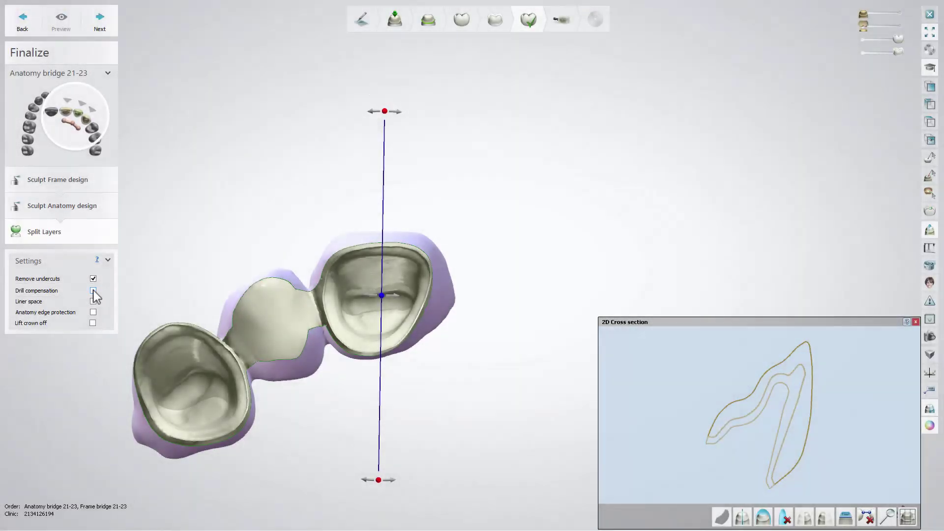
click(93, 291)
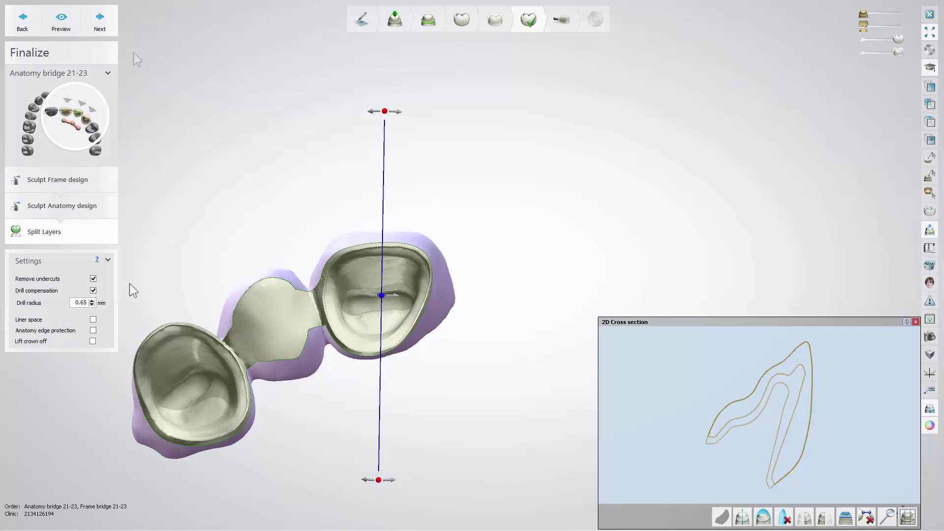
click(64, 22)
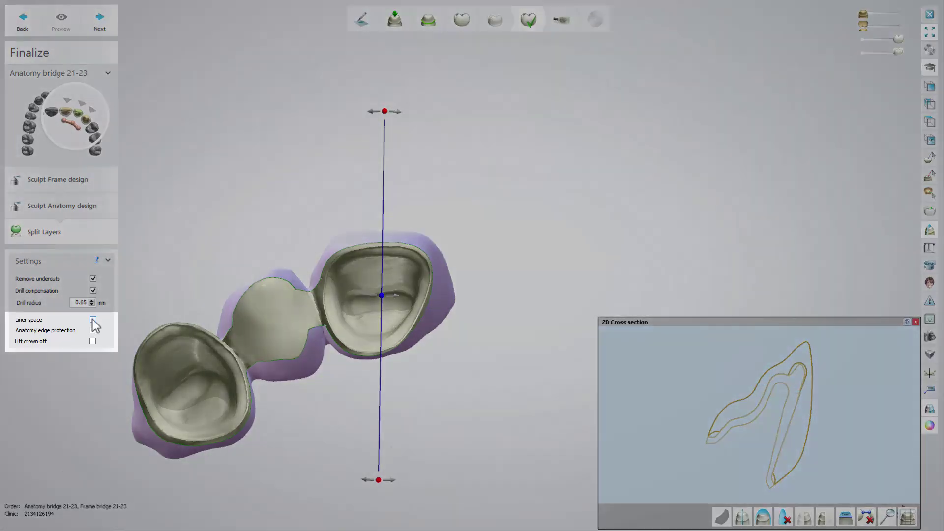
Step: Enable liner space, 0.15 mm extra liner space and 0.20 × 1.00 mm anatomy edge protection
click(93, 320)
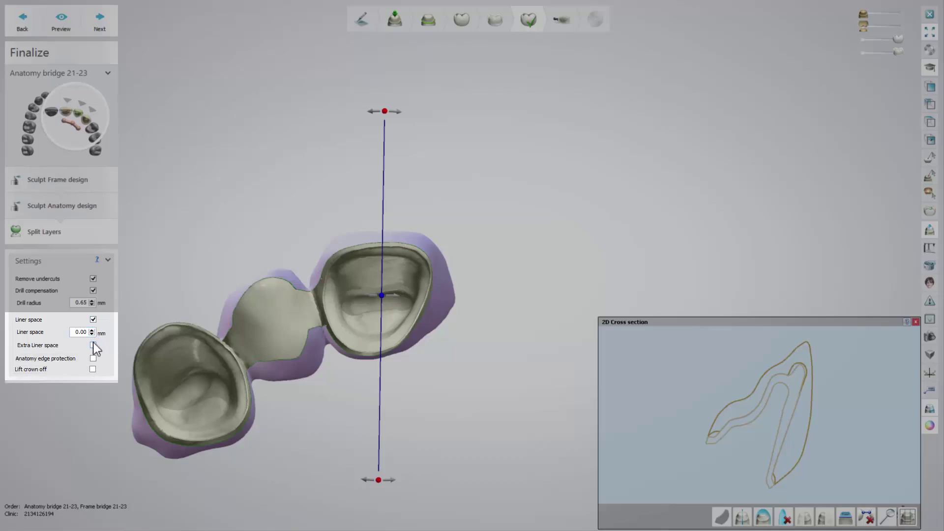
click(93, 345)
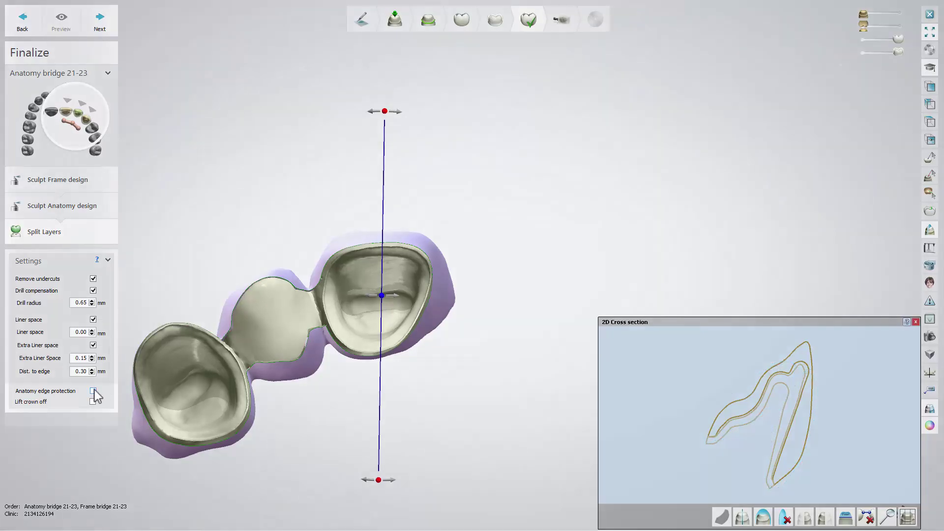
click(93, 391)
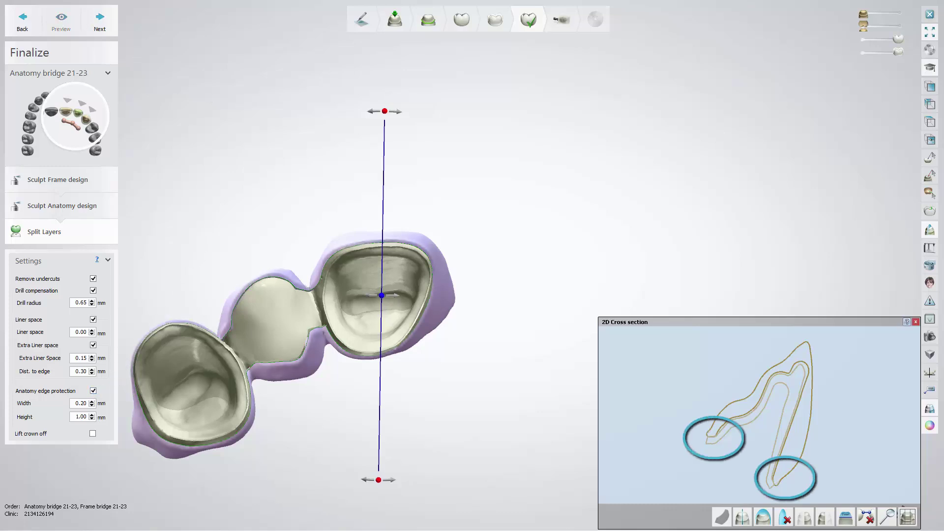
click(93, 433)
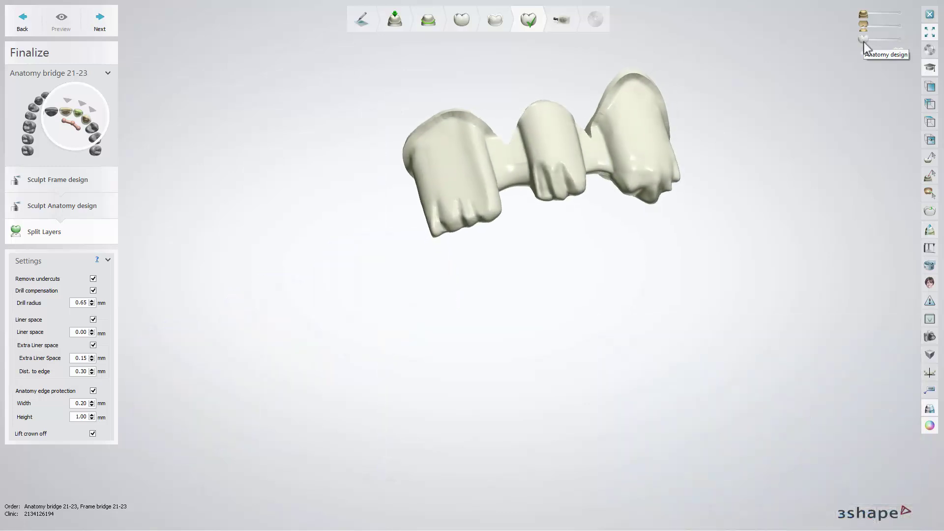
drag(864, 39, 900, 39)
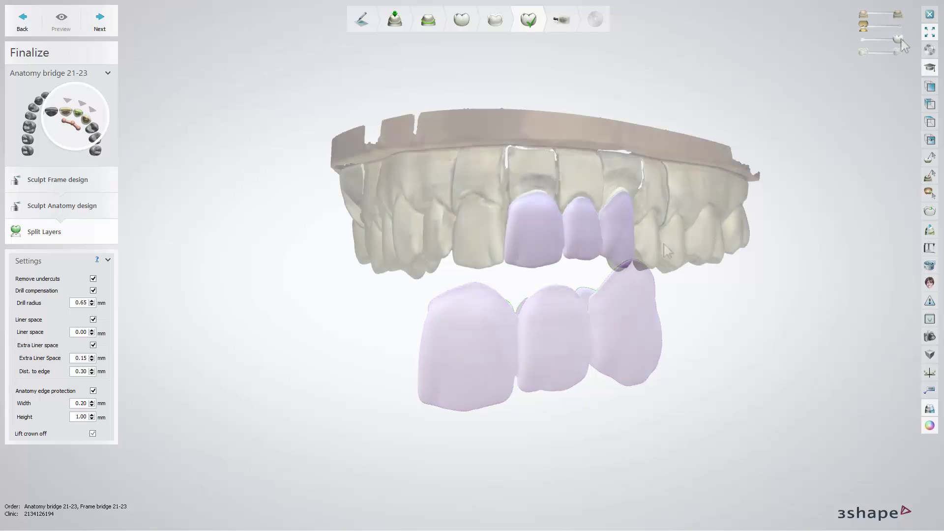
Step: In Premanufacturing, draw a cut plane across the first connector, tilted to follow it
click(100, 24)
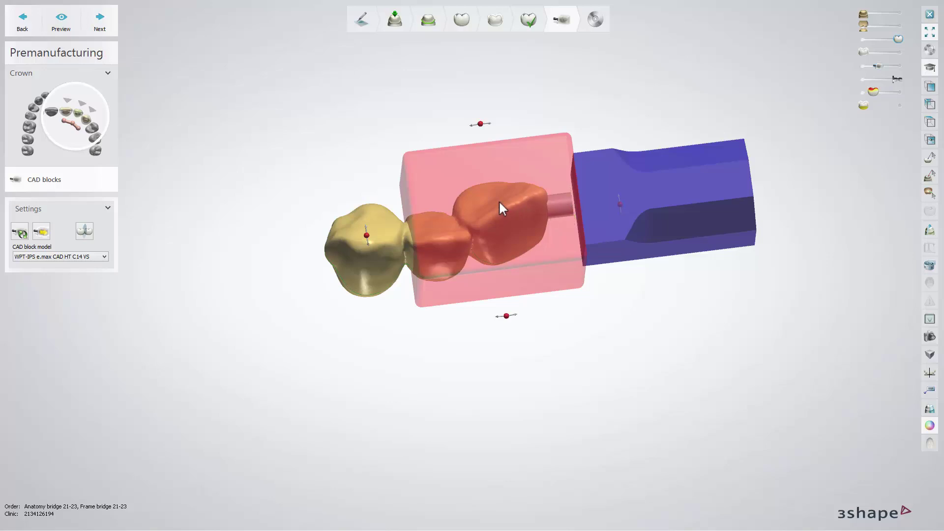
click(85, 230)
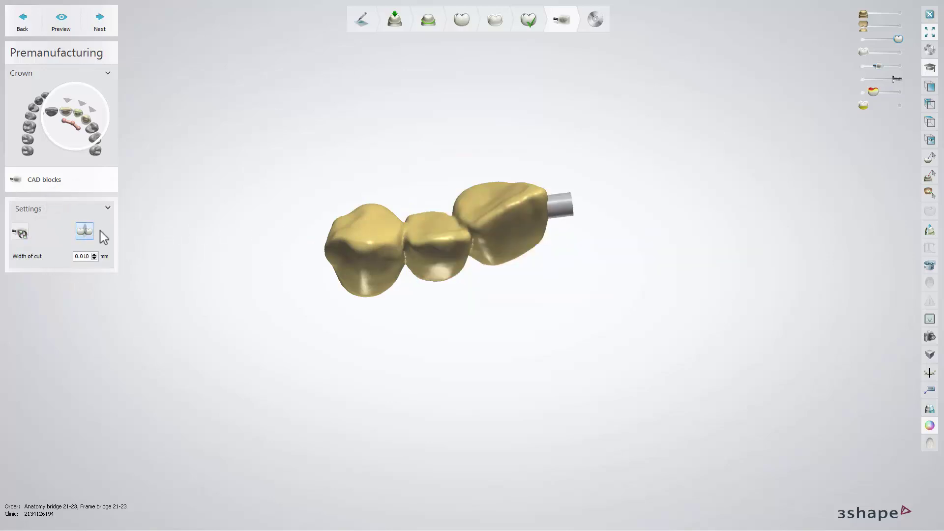
mouse_move(433, 217)
mouse_down()
mouse_move(468, 273)
mouse_move(496, 363)
mouse_up()
right_drag(505, 302, 594, 295)
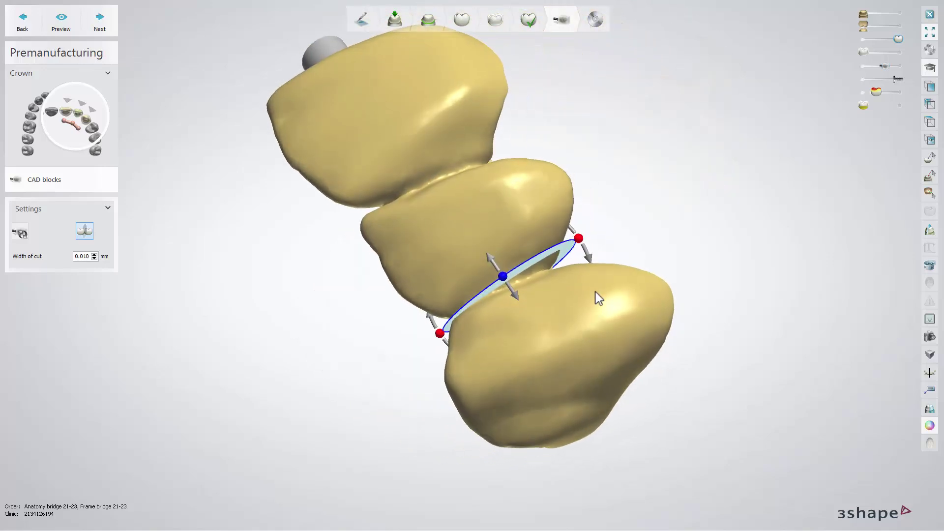
drag(586, 249, 592, 238)
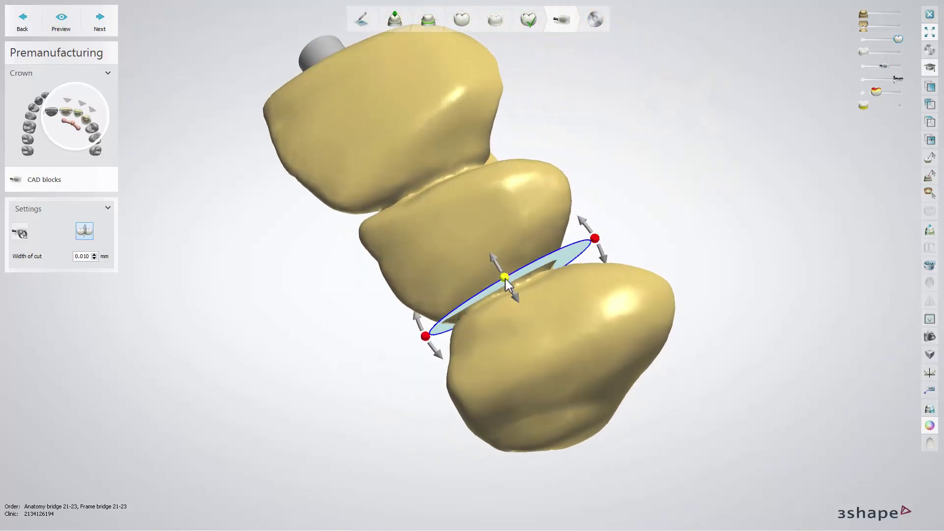
Step: Add a second cut plane across the other connector and apply both cuts
click(430, 181)
click(529, 349)
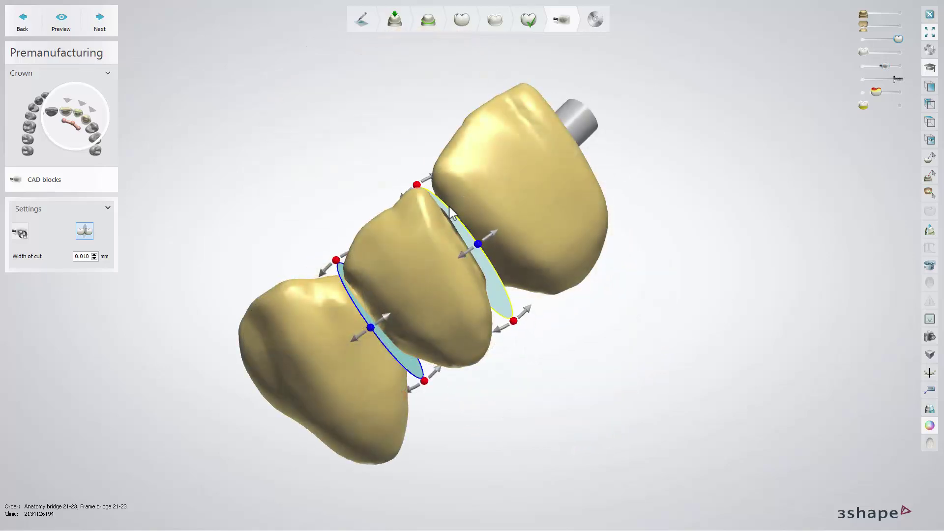
click(91, 233)
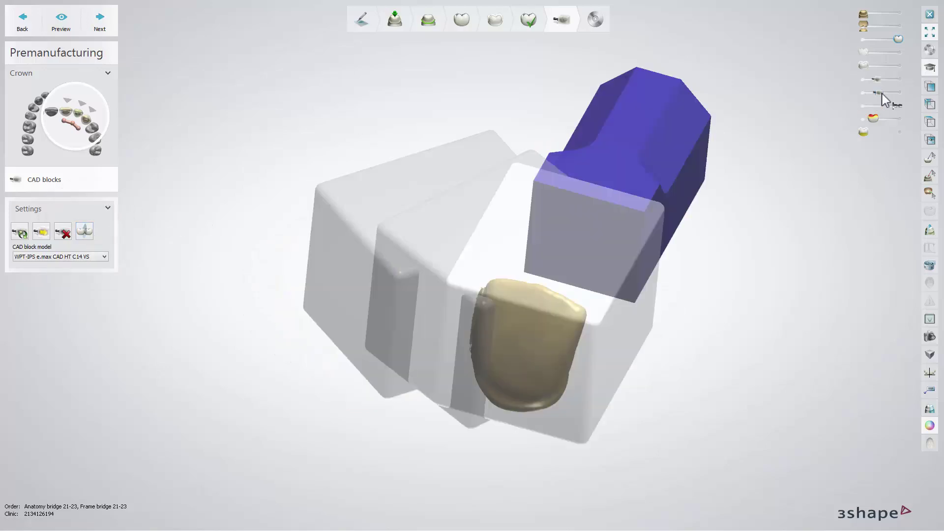
Step: Make the CAD blocks transparent and rotate the block slightly around the crown
mouse_move(880, 93)
mouse_down()
mouse_move(908, 98)
mouse_move(884, 98)
mouse_up()
right_drag(737, 222, 485, 185)
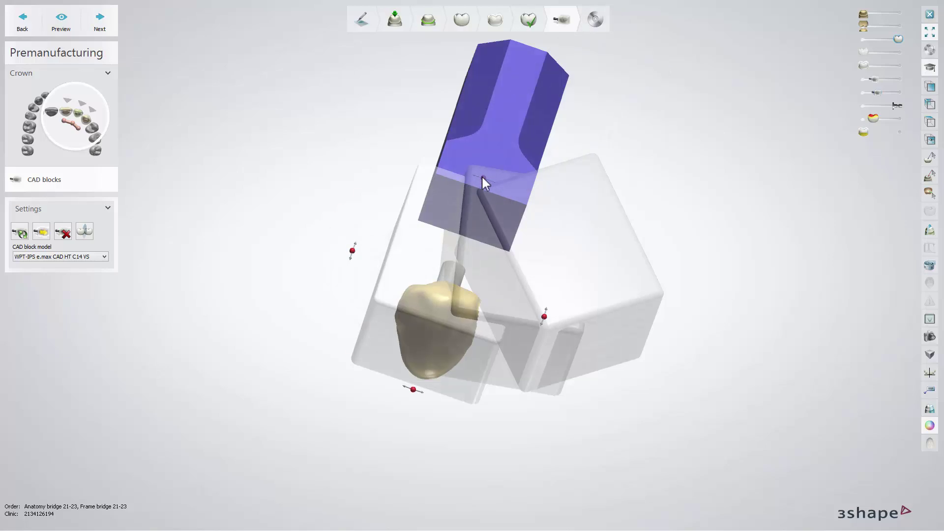
mouse_move(482, 176)
drag(482, 175, 485, 176)
Step: Reposition the sprue connector inside the block, then finish and save the design
mouse_move(482, 173)
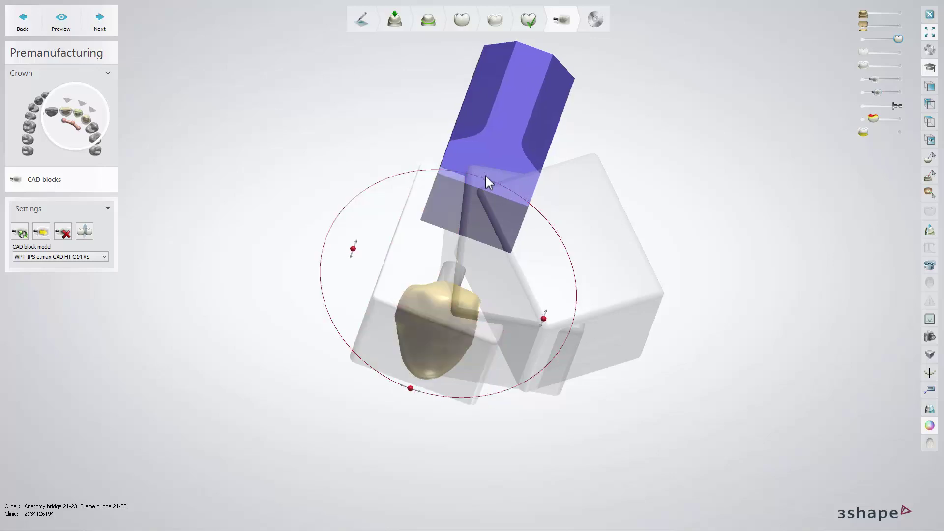
drag(450, 276, 447, 281)
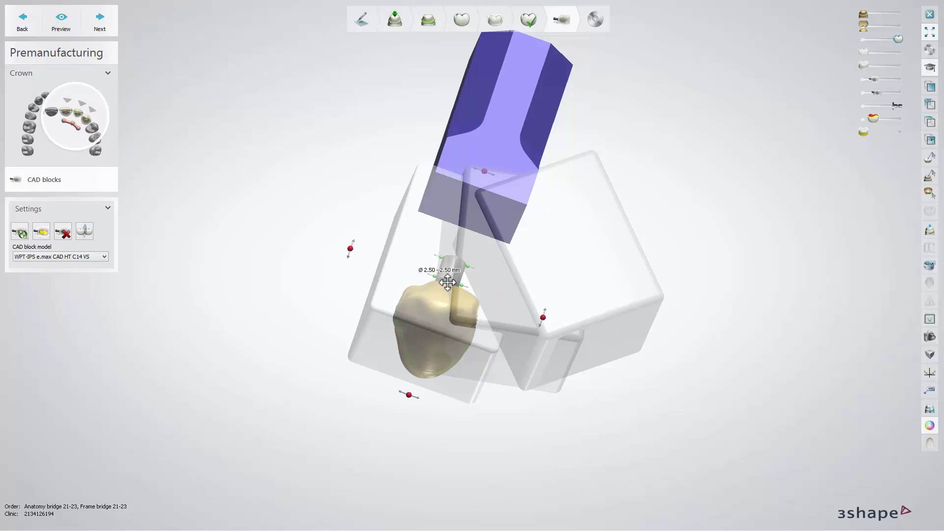
right_drag(447, 280, 274, 170)
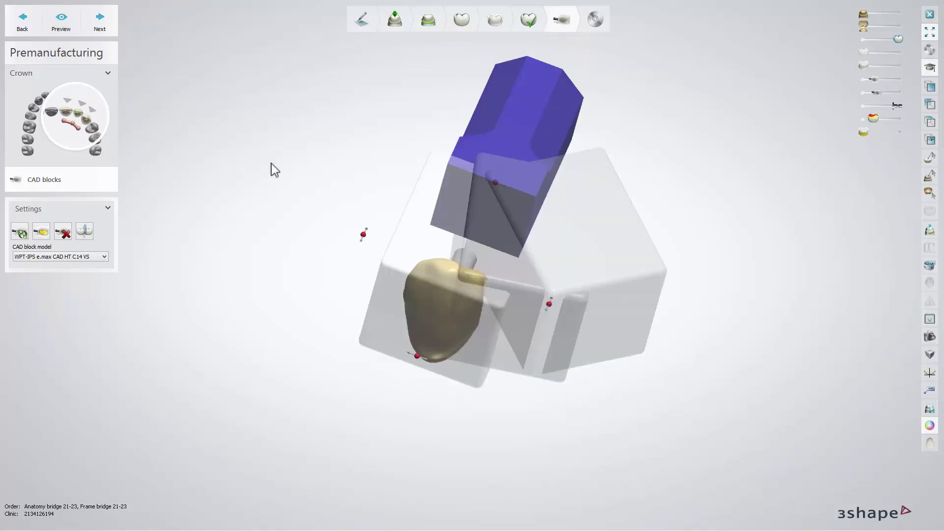
click(113, 29)
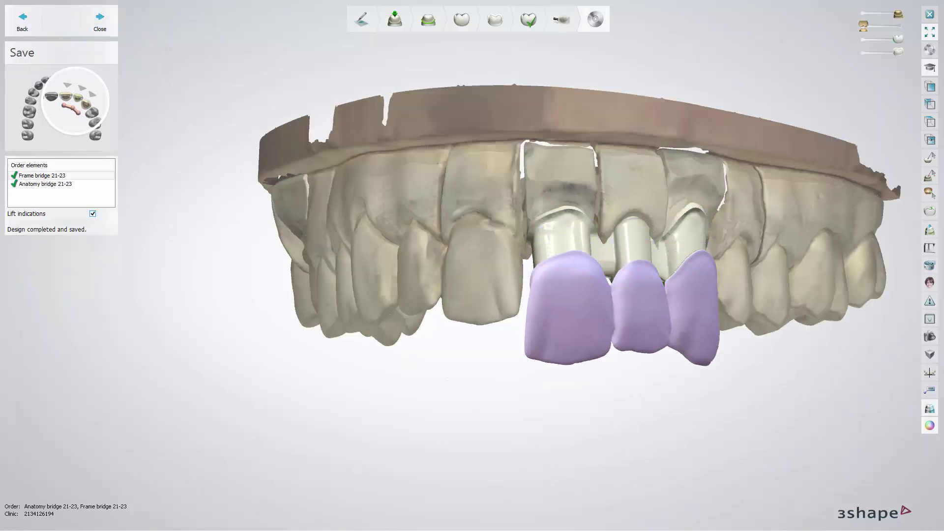